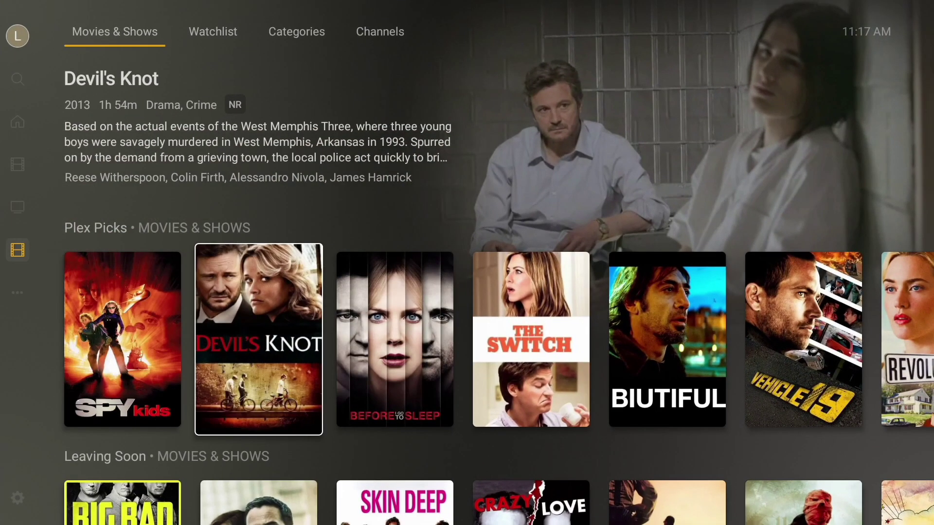
Step: Browse Plex Picks from Biutiful to Revolutionary Road and back, then open the Devil's Knot details page
key(Right)
key(Right)
key(Right)
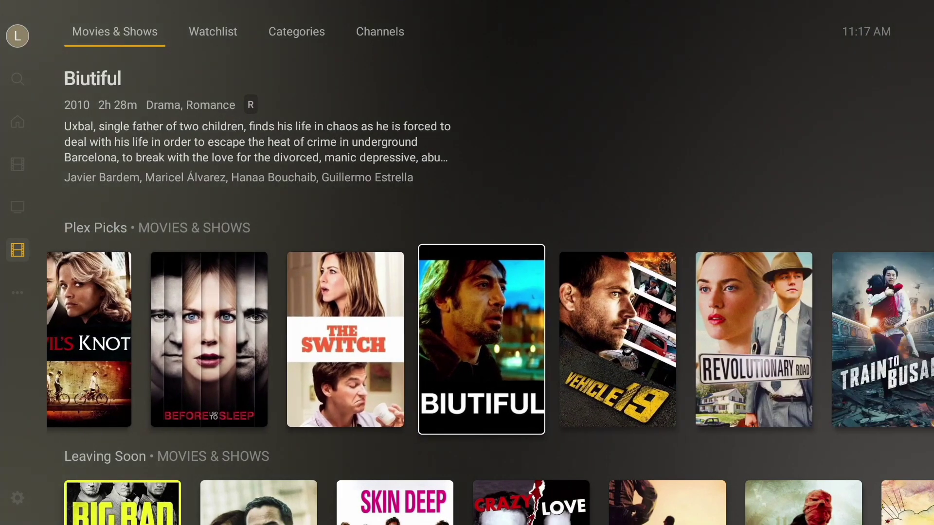
key(Right)
key(Right)
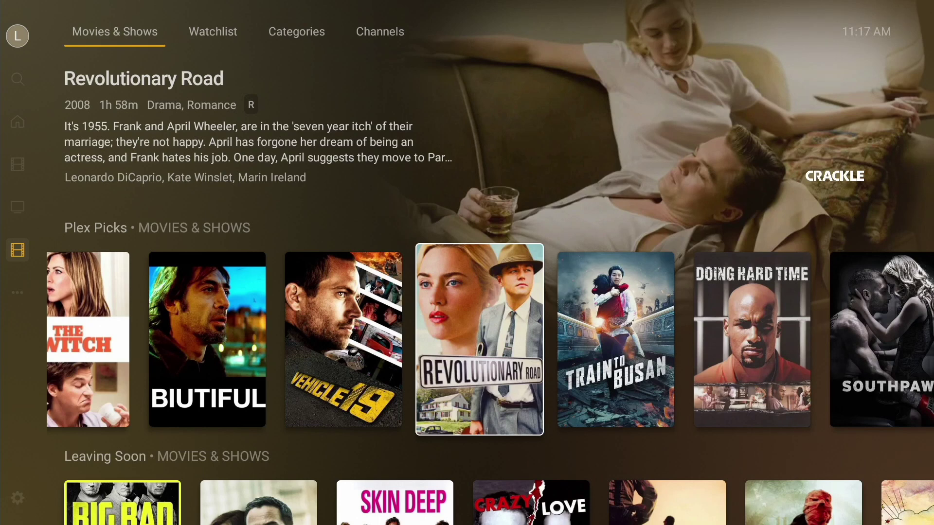
key(Left)
key(Left)
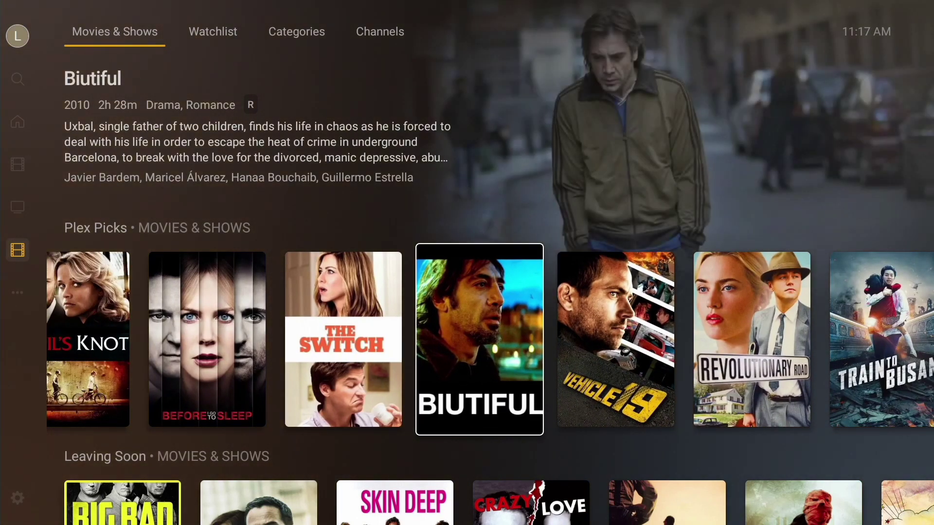
key(Left)
key(Left)
key(Left)
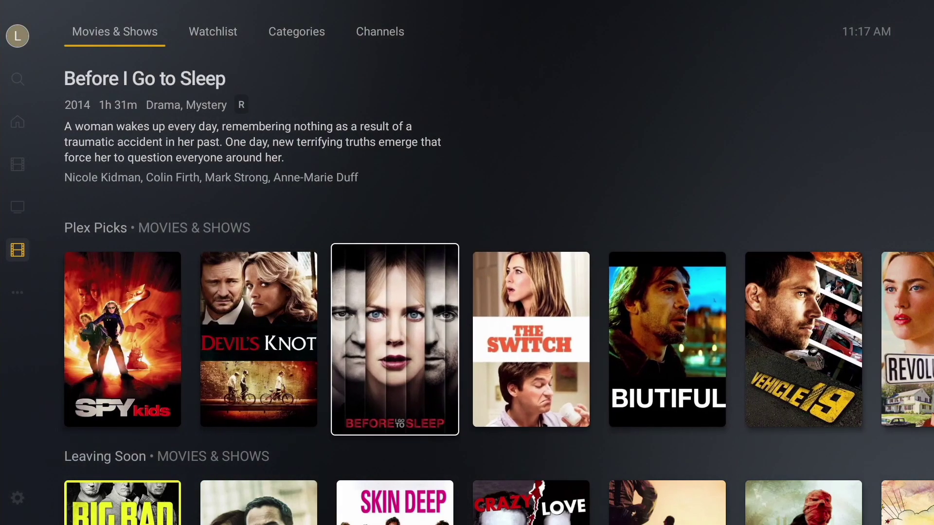
key(Return)
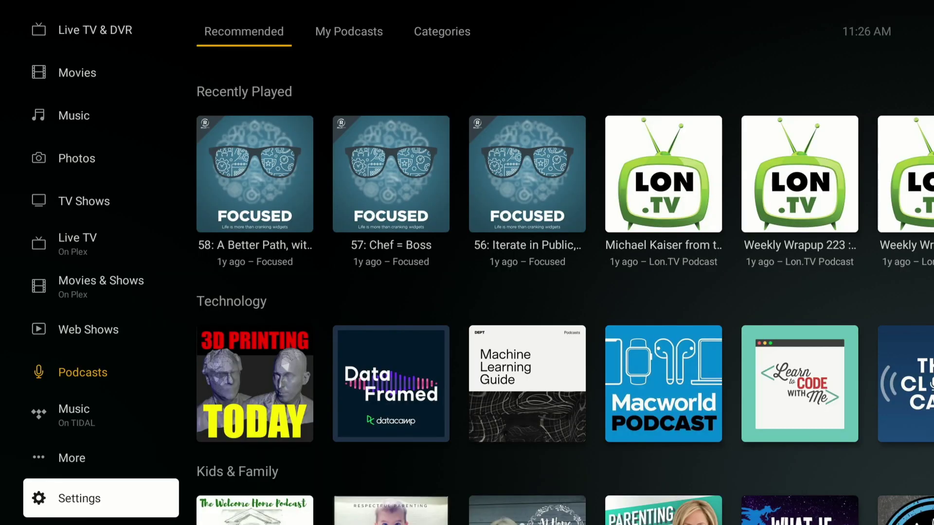
key(Return)
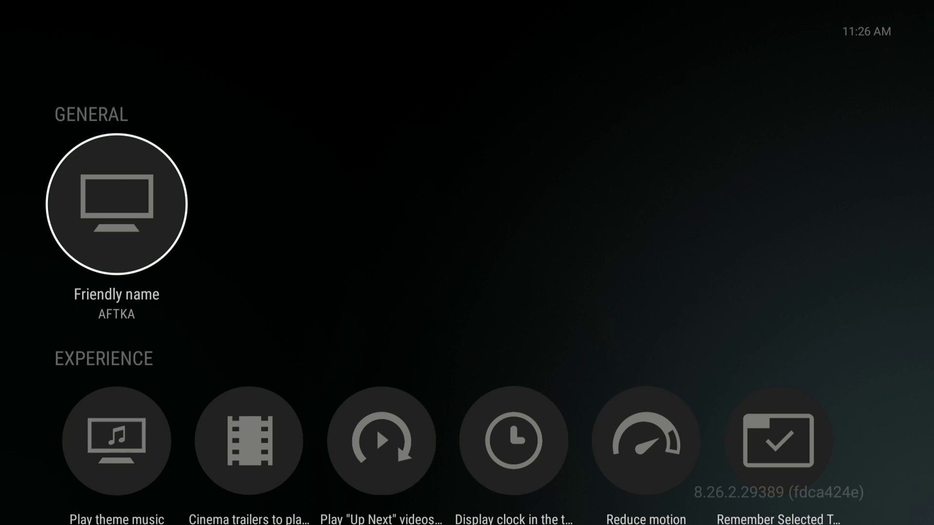
key(Down)
key(Down)
key(Down)
key(Up)
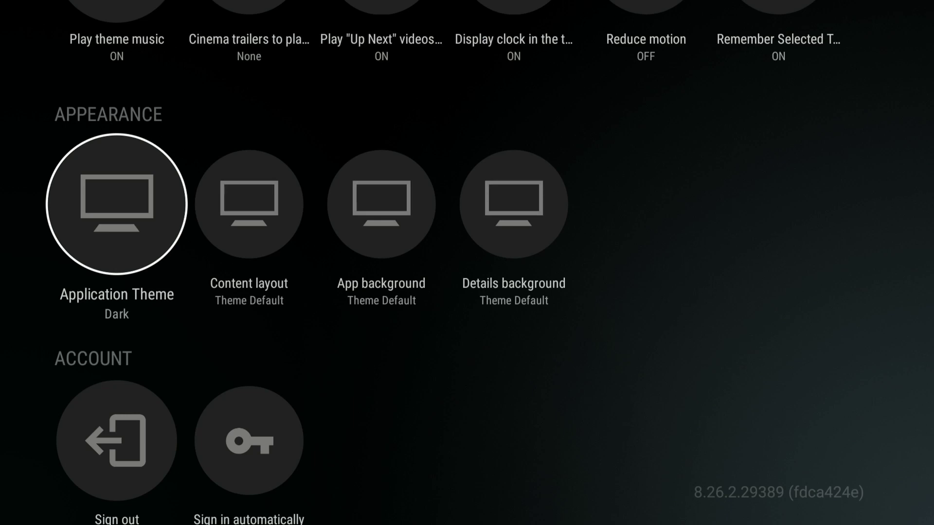
key(Return)
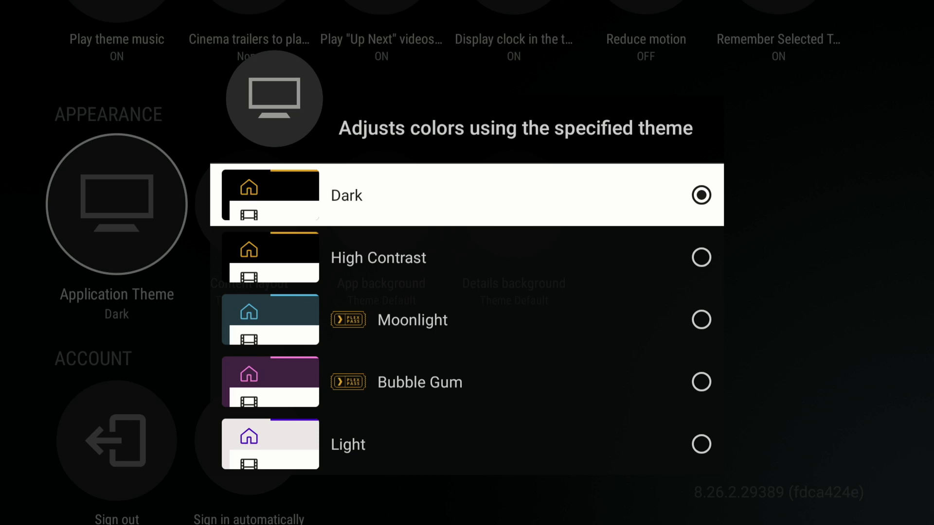
key(Down)
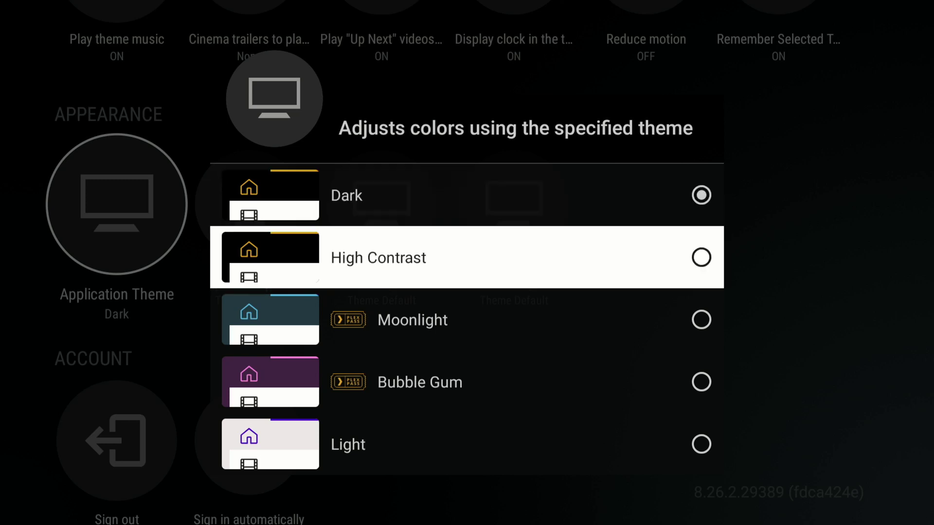
key(Up)
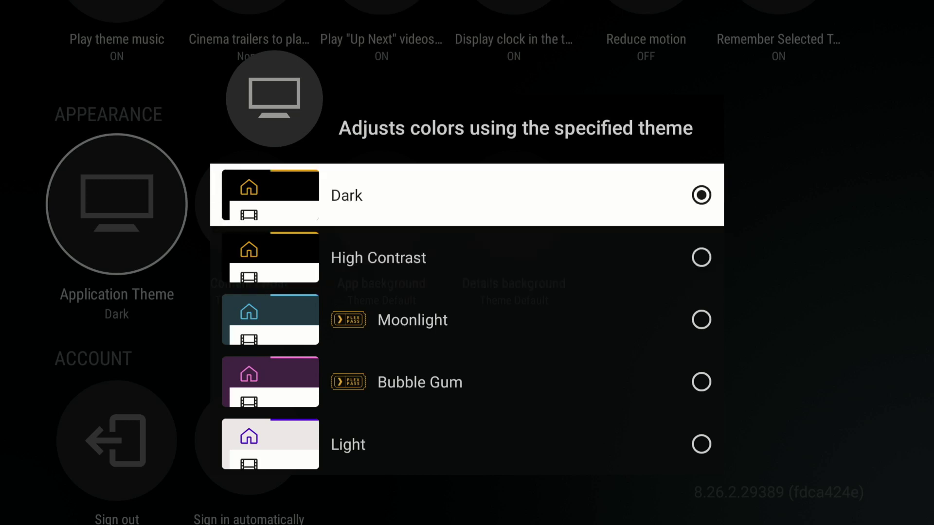
key(Return)
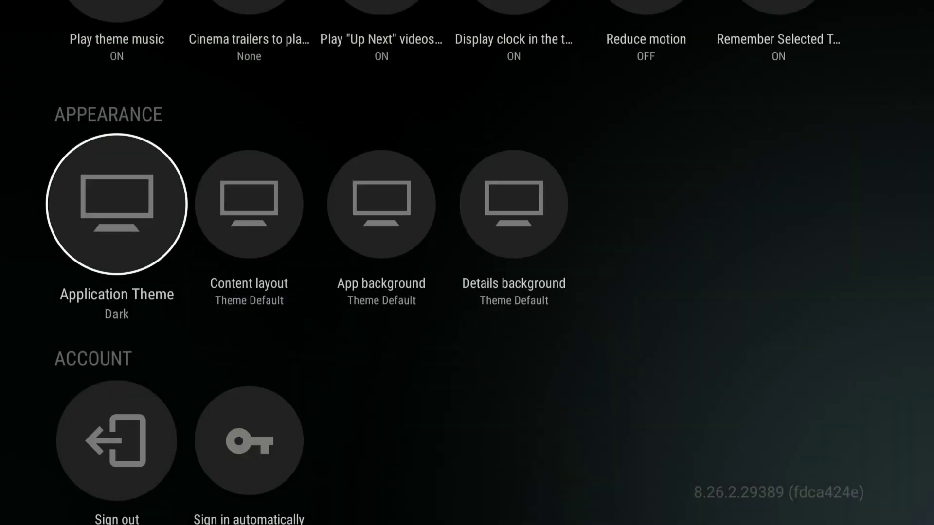
key(Escape)
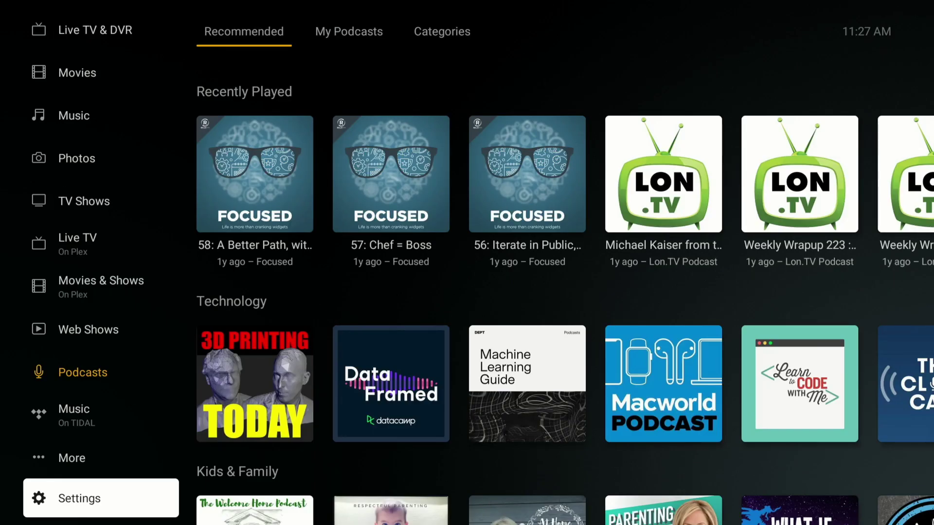
Step: Switch to Movies & Shows and browse Plex Picks from Spy Kids through Revolutionary Road
key(Up)
key(Up)
key(Up)
key(Up)
key(Up)
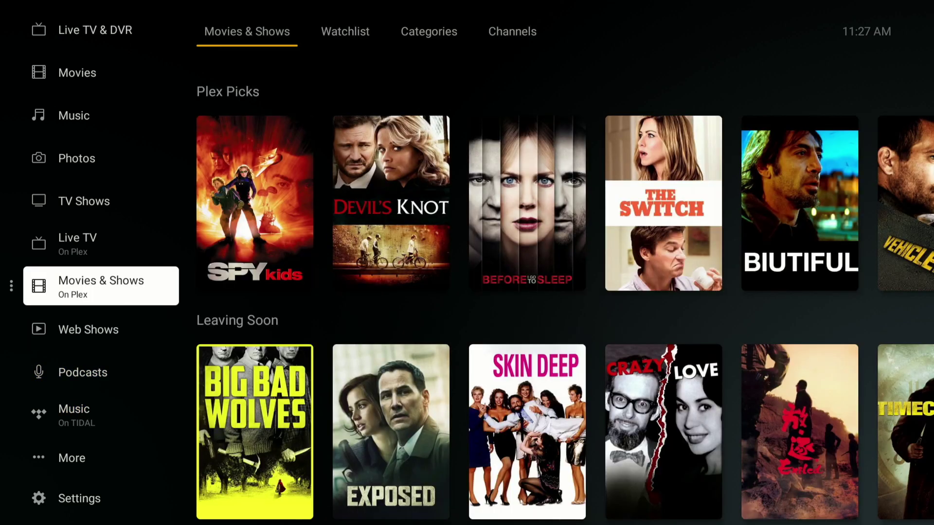
key(Right)
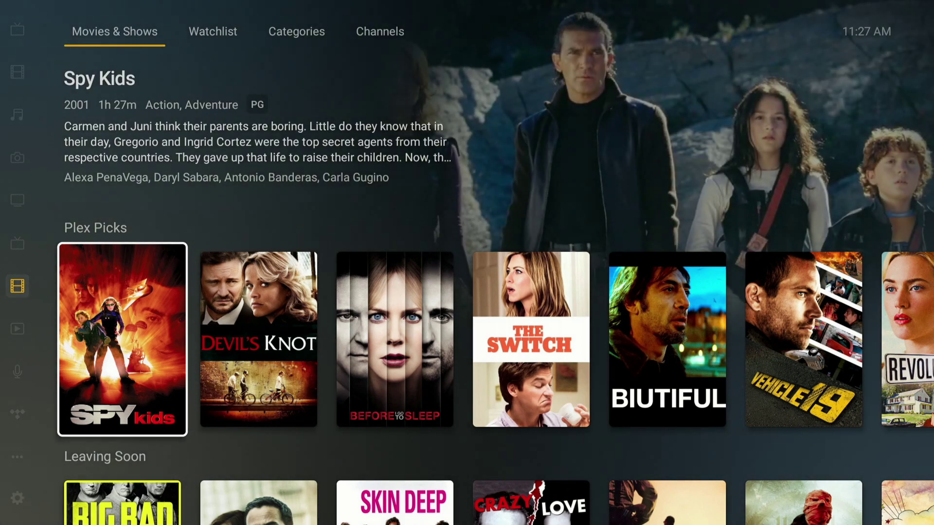
key(Right)
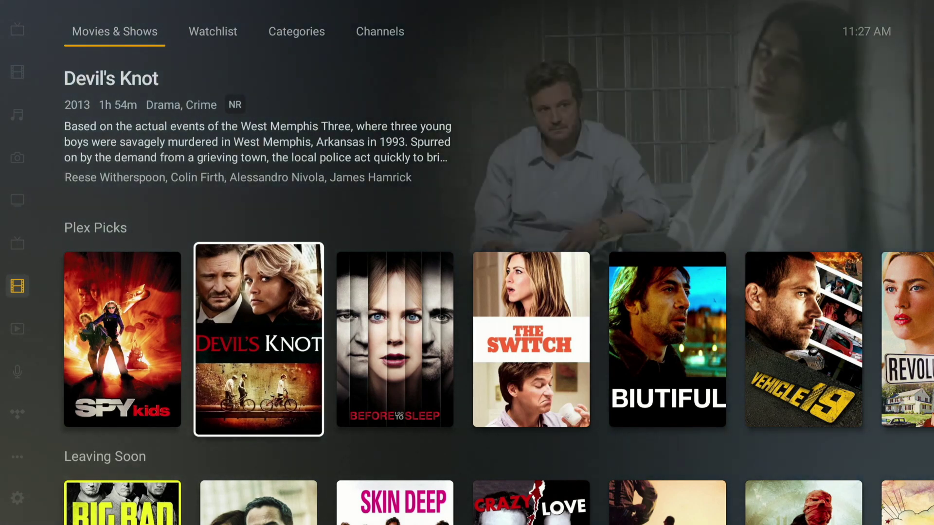
key(Right)
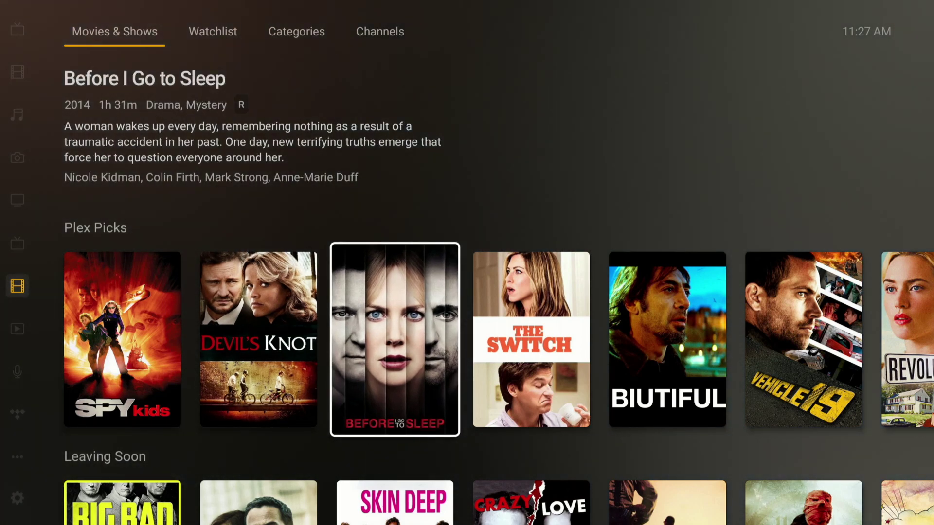
key(Right)
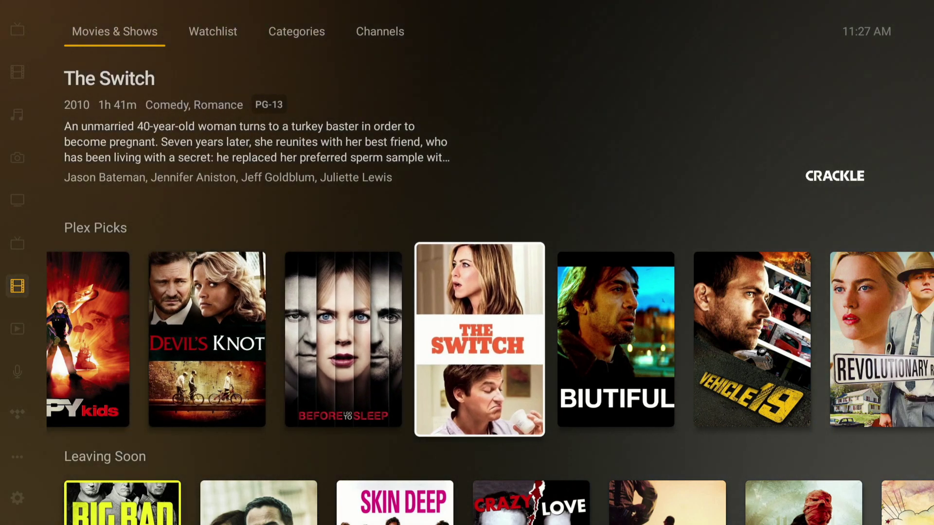
key(Right)
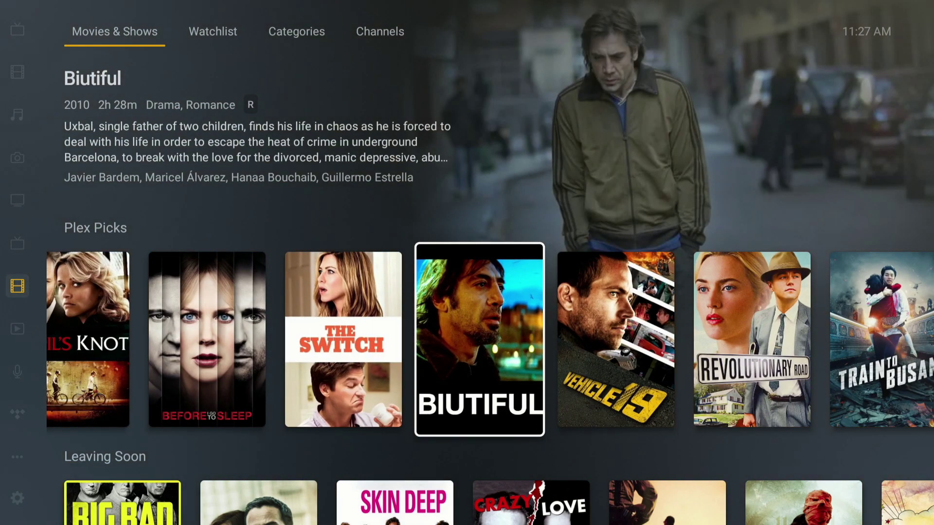
key(Right)
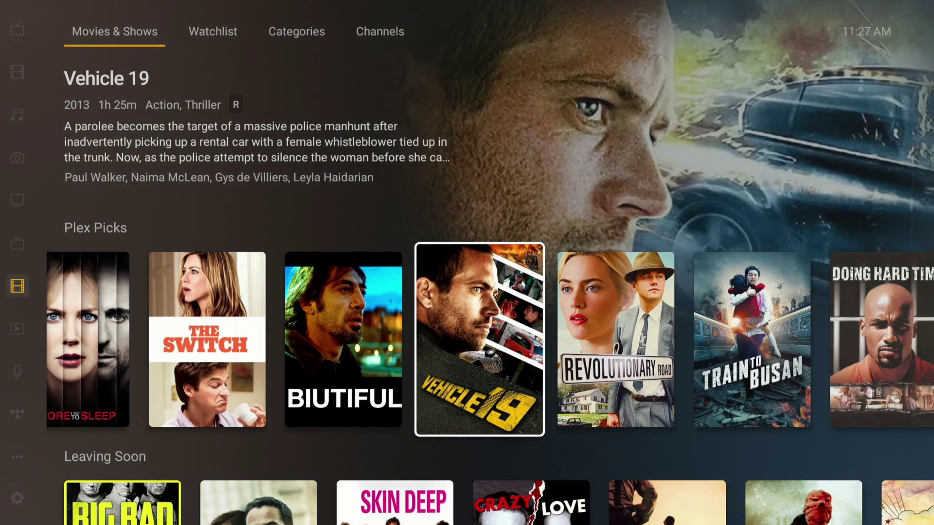
key(Right)
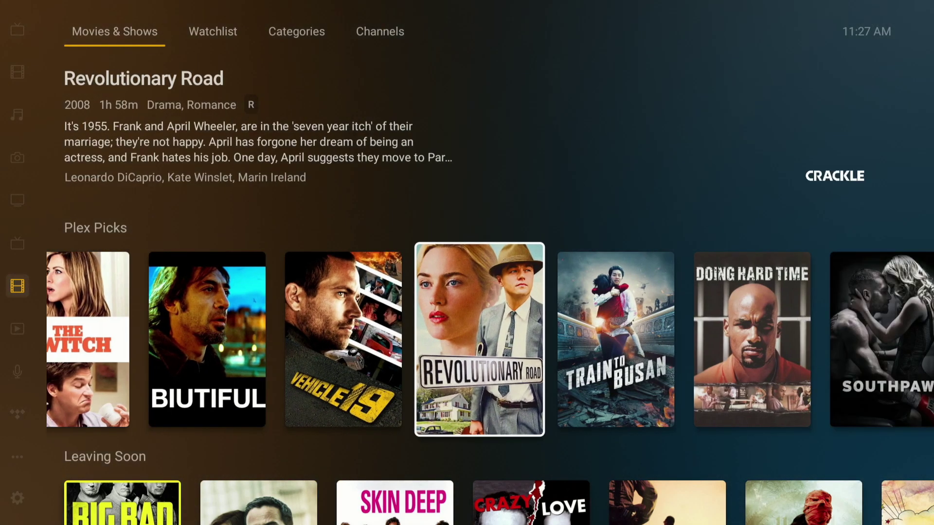
Step: Step back along Plex Picks into the sidebar and move down to Settings
key(Left)
key(Left)
key(Left)
key(Left)
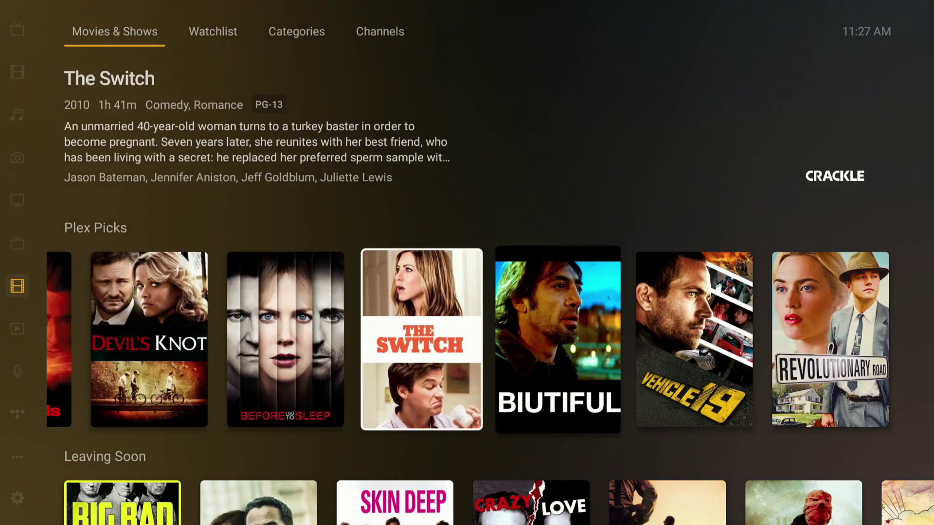
key(Left)
key(Left)
key(Left)
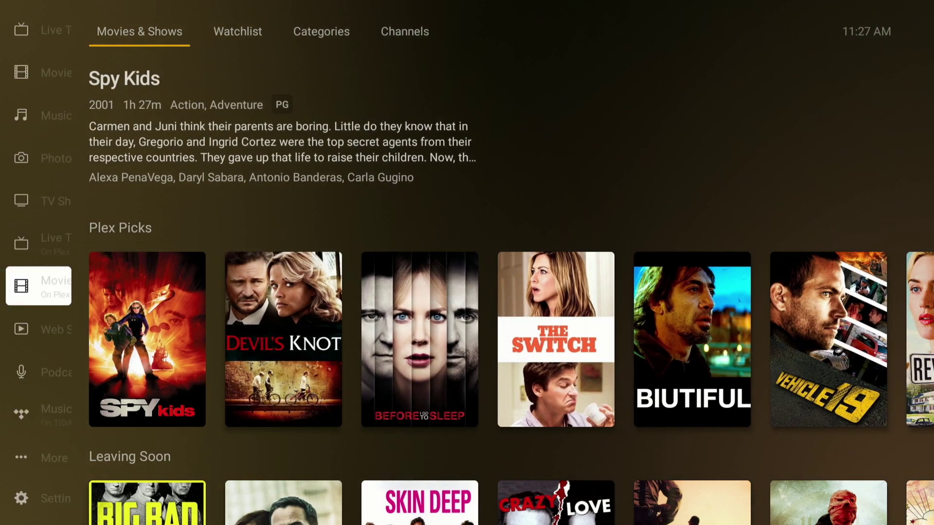
key(Down)
key(Down)
key(Down)
key(Down)
key(Down)
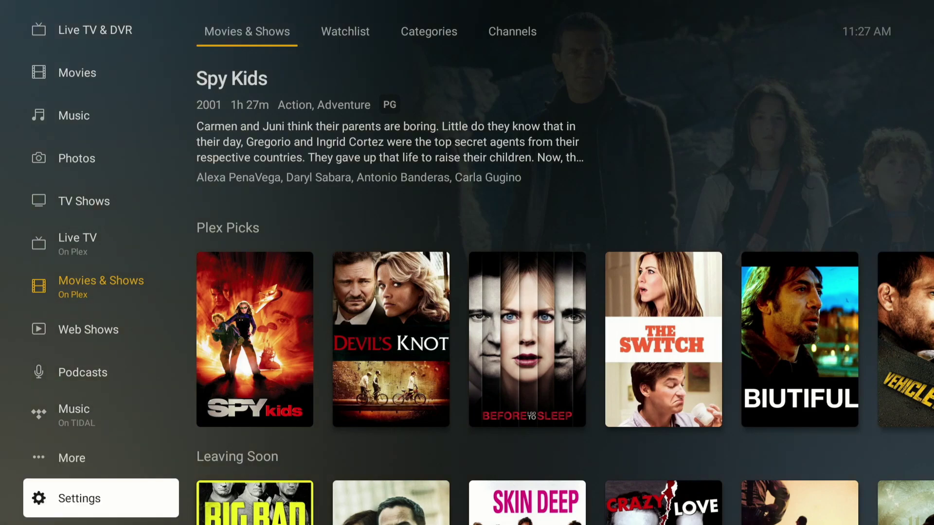
Step: Set the Application Theme to High Contrast, then return to the Movies & Shows home
key(Return)
key(Down)
key(Down)
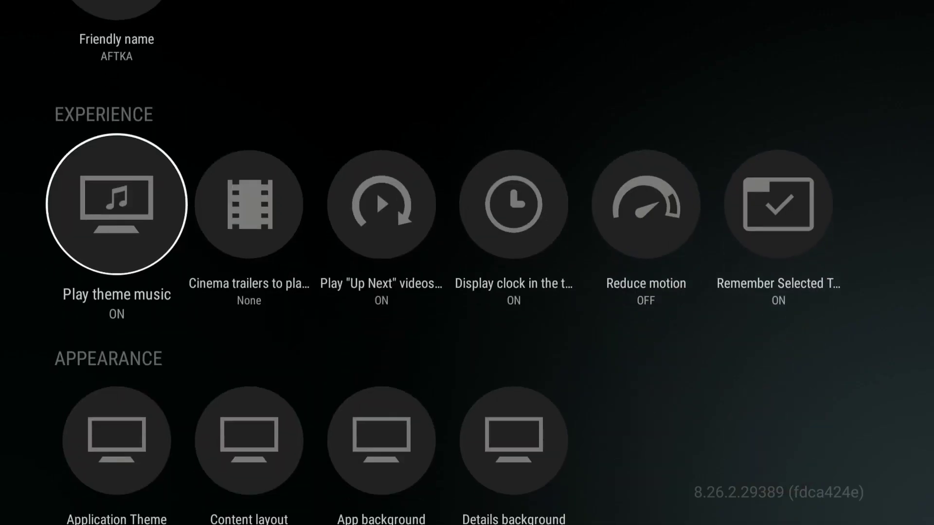
key(Down)
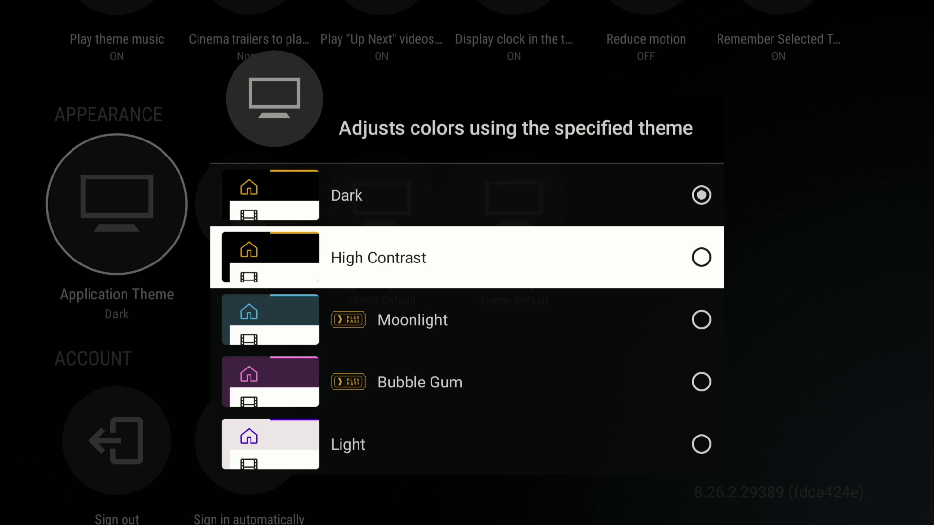
key(Return)
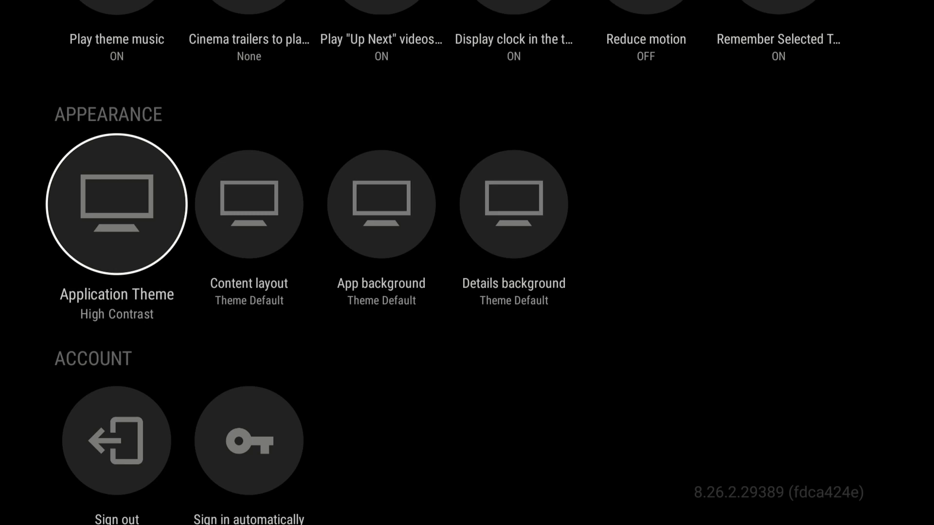
key(Escape)
key(Up)
key(Up)
key(Up)
key(Up)
key(Up)
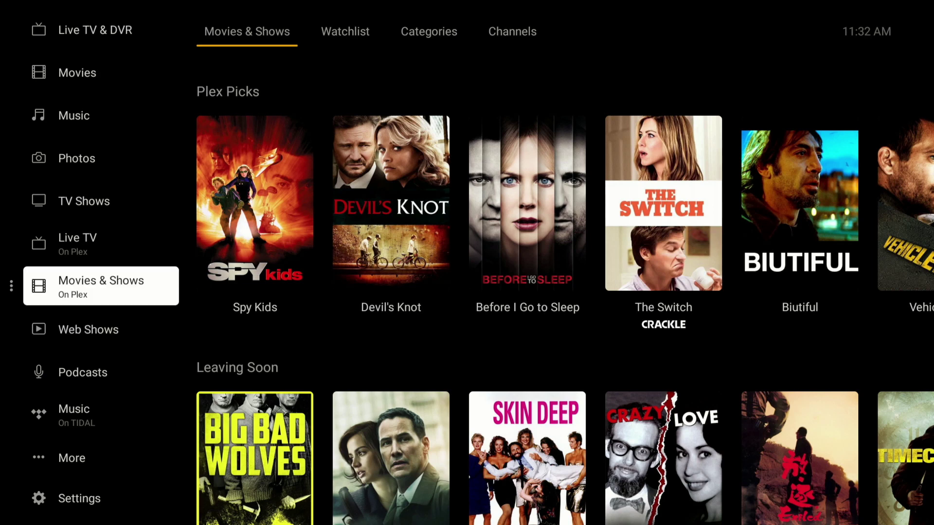
Step: Open Spy Kids from Plex Picks and scroll its details page to the cast and back
key(Right)
key(Right)
key(Right)
key(Left)
key(Right)
key(Left)
key(Left)
key(Return)
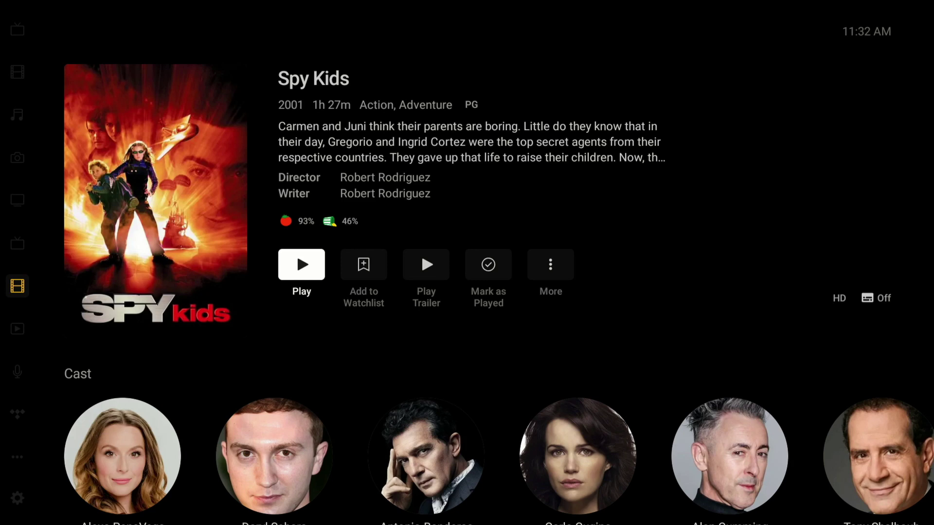
key(Down)
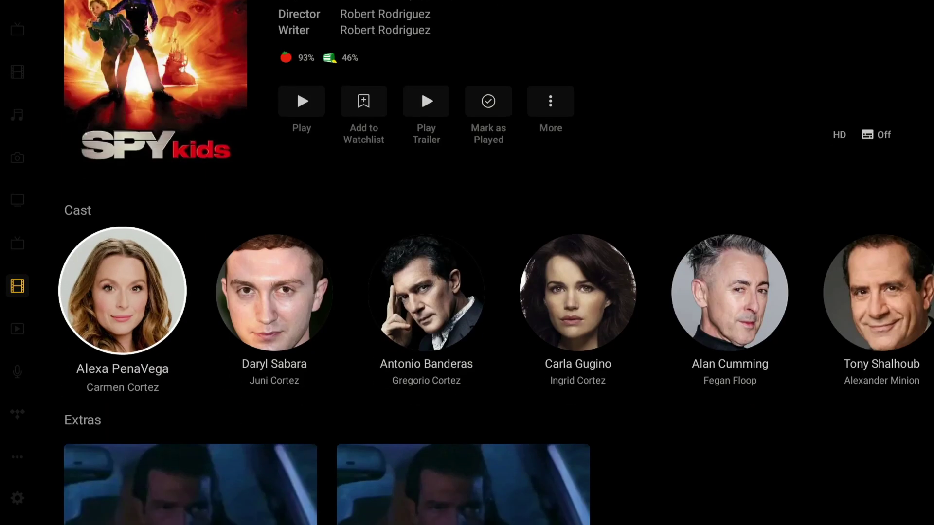
key(Up)
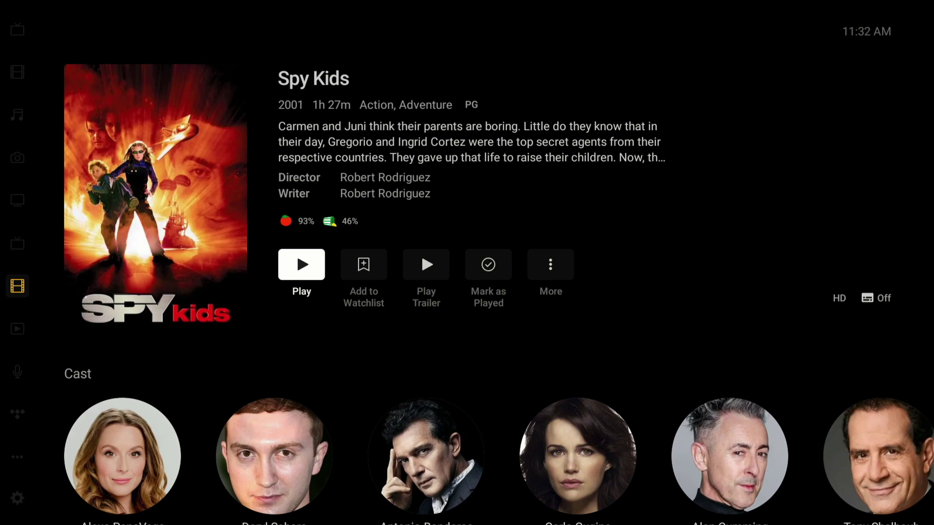
Step: Go to Settings through the expanded sidebar
key(Left)
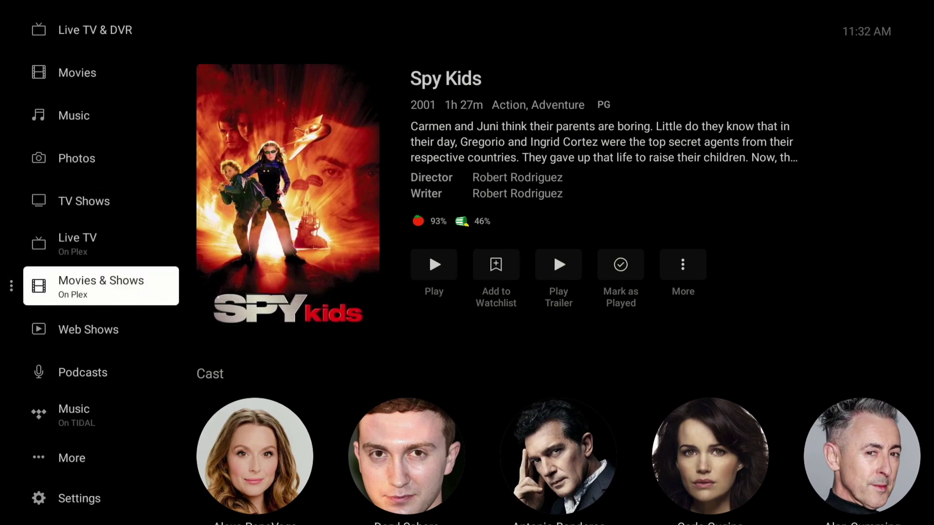
key(Down)
key(Down)
key(Down)
key(Down)
key(Down)
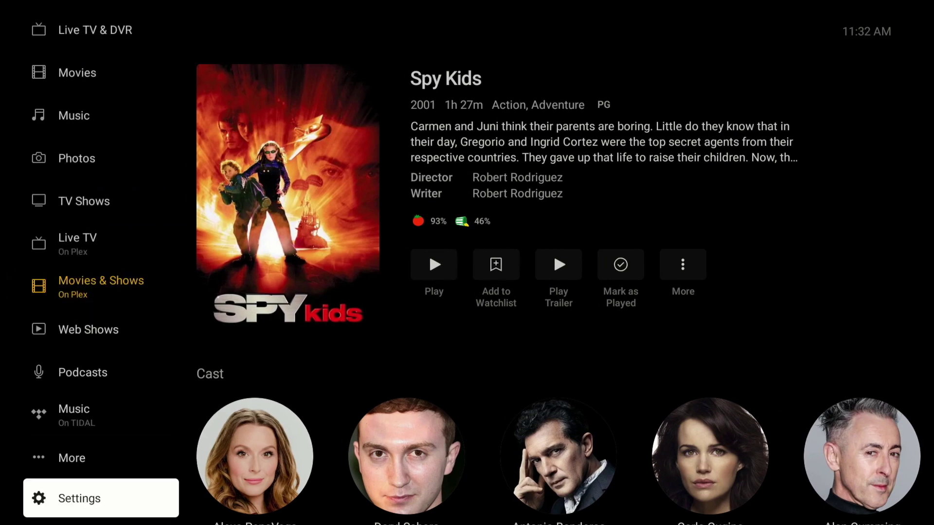
key(Return)
Step: Set the Content layout to Modern in the Appearance settings
key(Down)
key(Down)
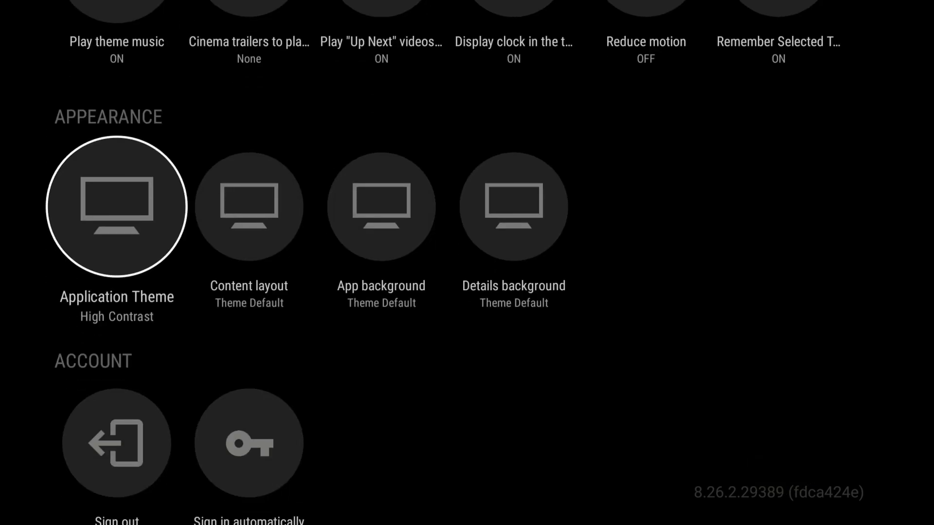
key(Right)
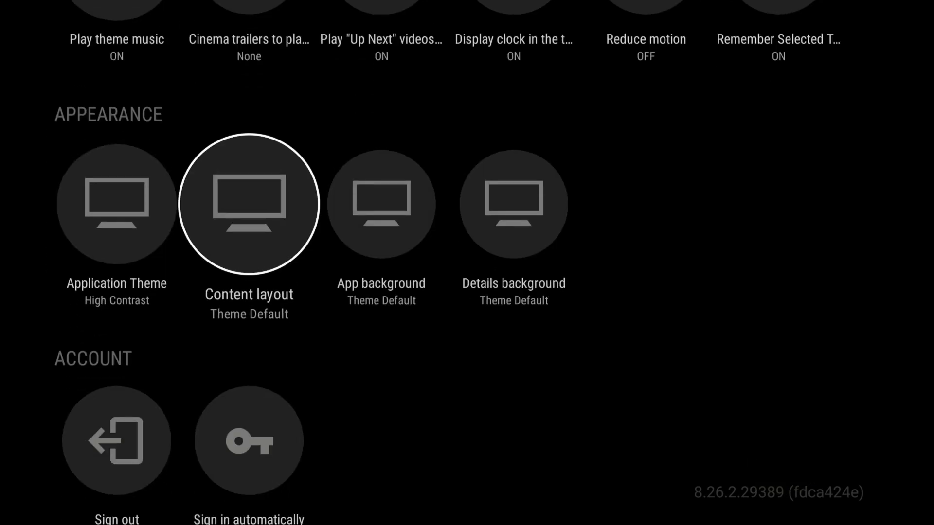
key(Right)
key(Right)
key(Left)
key(Left)
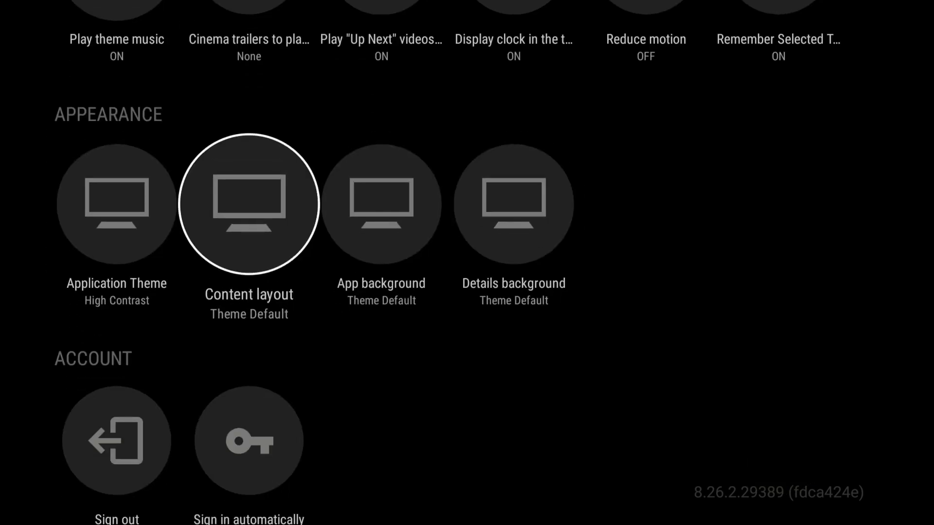
key(Left)
key(Right)
key(Left)
key(Right)
key(Return)
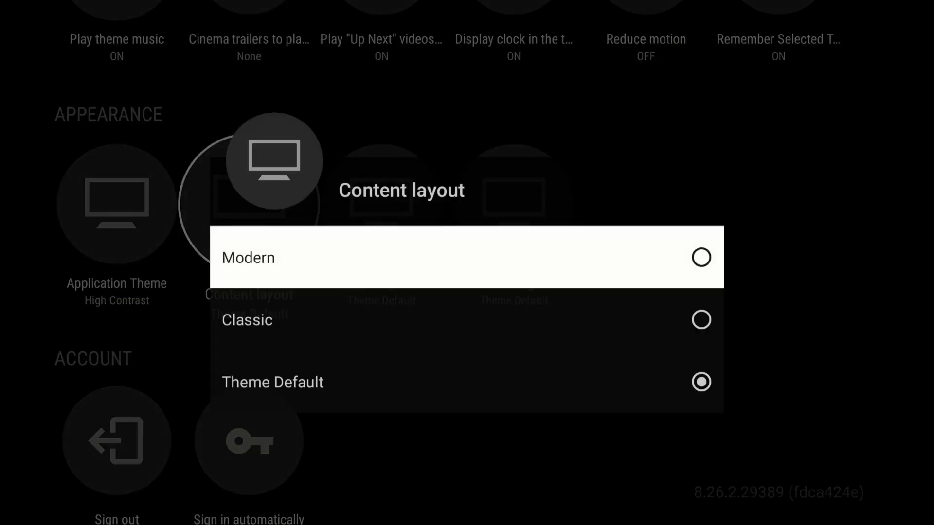
key(Down)
key(Up)
key(Return)
Step: Glance at the App background setting, then return to Plex Picks on the Movies & Shows home
key(Right)
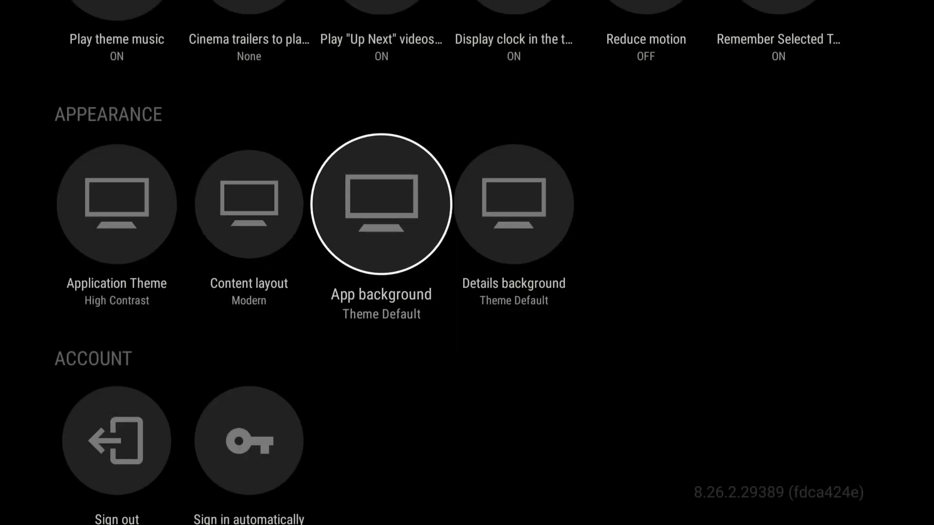
key(Left)
key(Left)
key(Right)
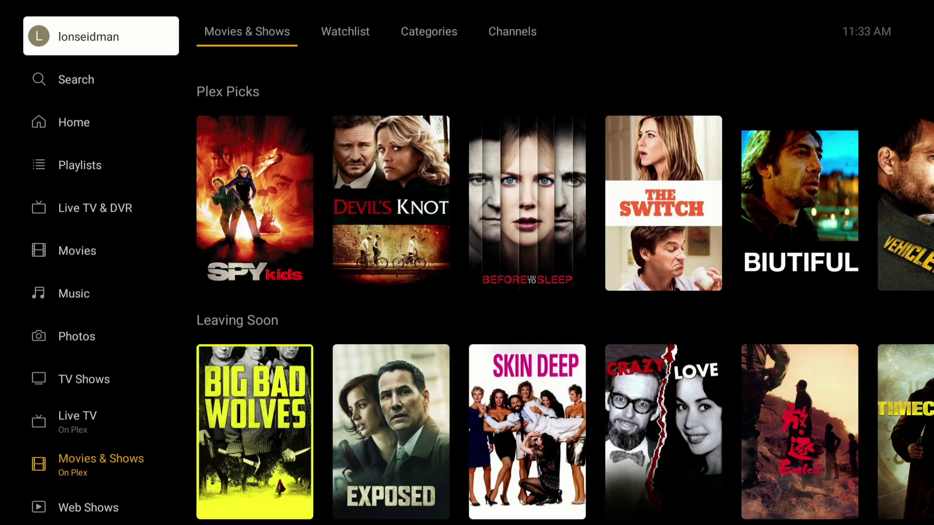
key(Right)
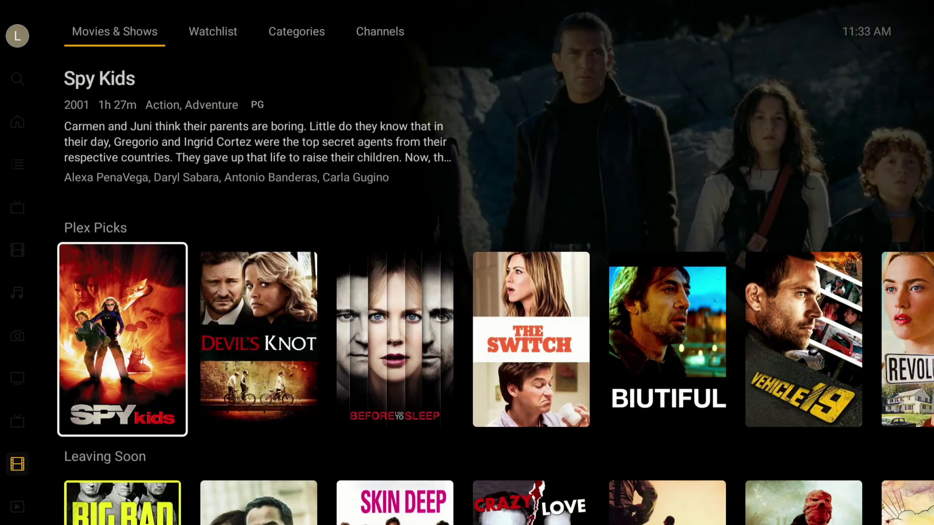
Step: Preview Devil's Knot's details page and Cast and Extras rows in the Modern layout, then return home
key(Right)
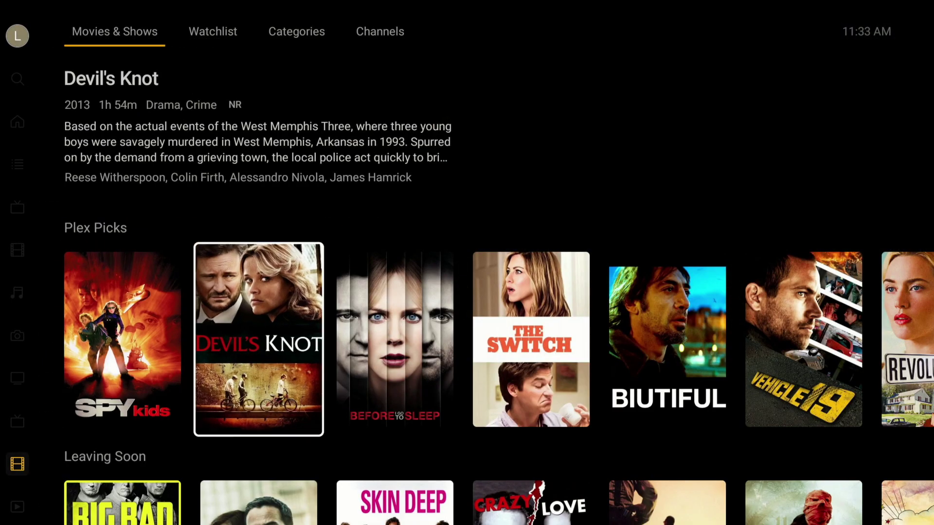
key(Return)
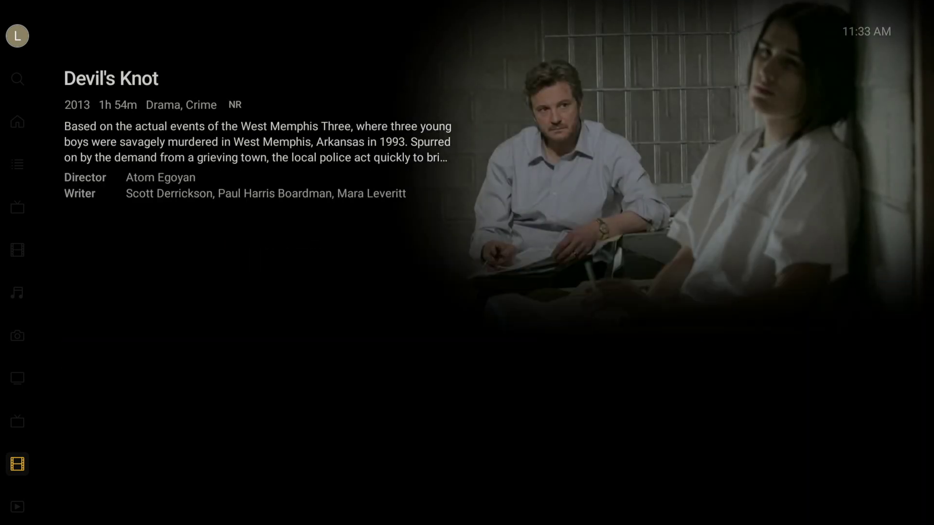
key(Down)
key(Up)
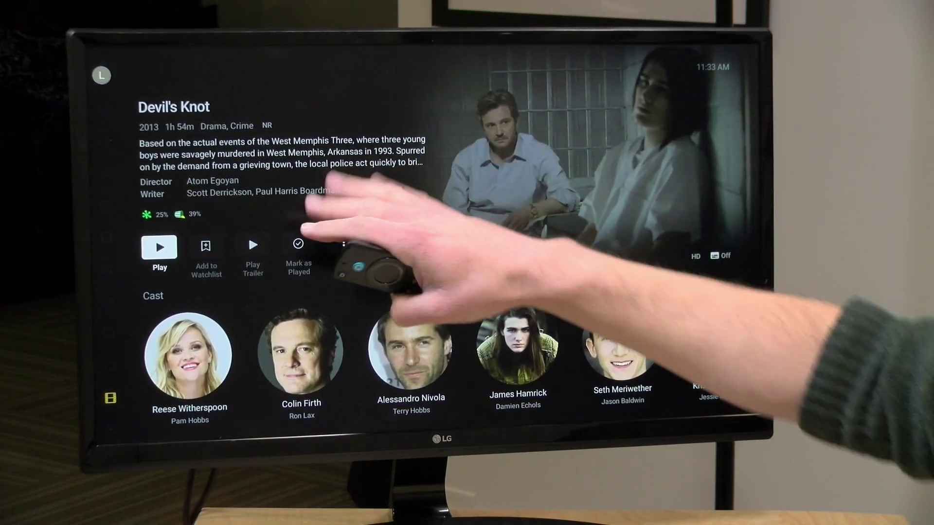
key(Down)
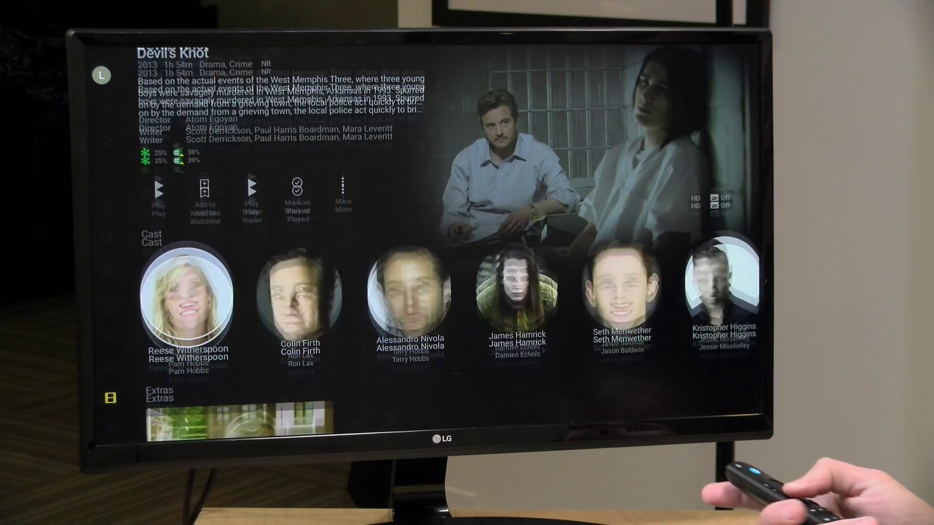
key(Up)
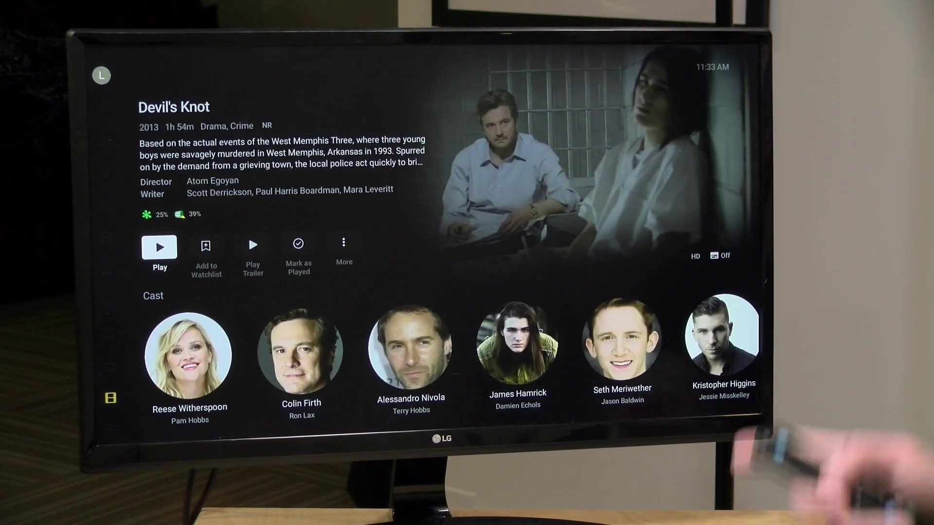
key(Escape)
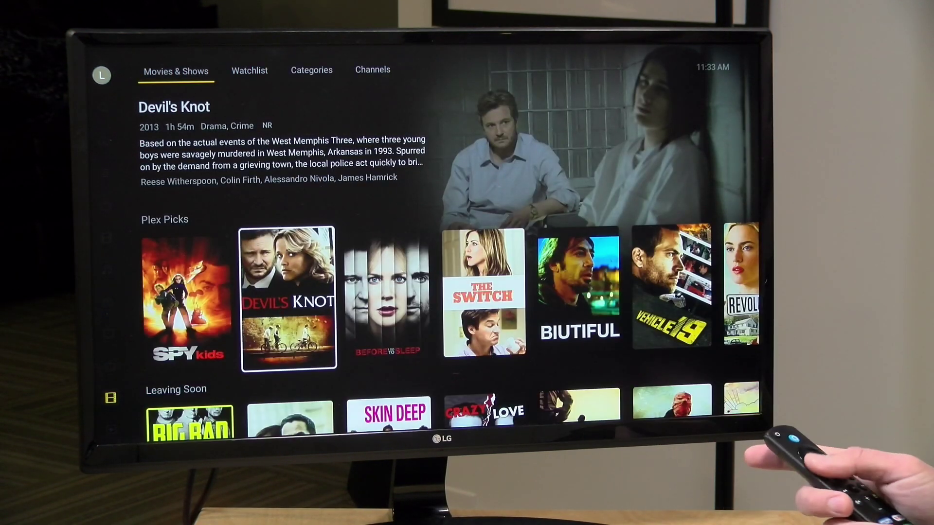
key(Right)
key(Right)
key(Right)
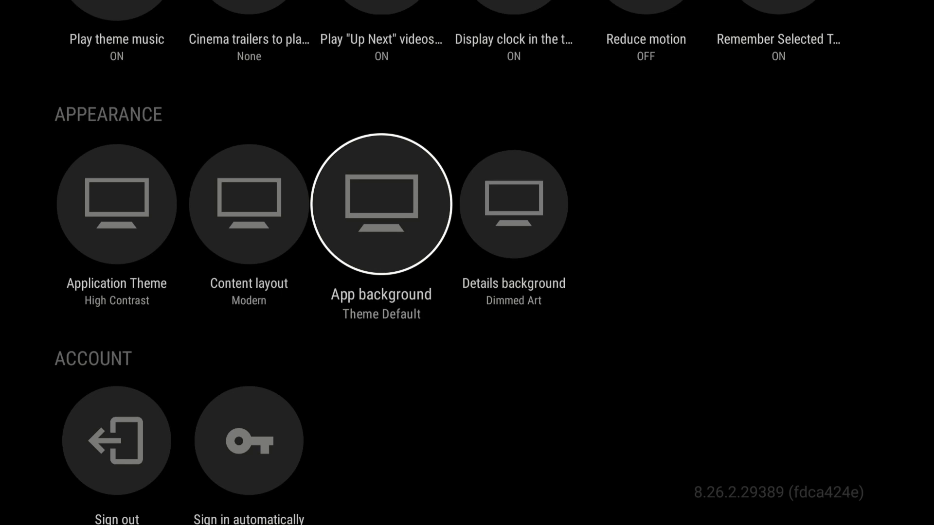
key(Return)
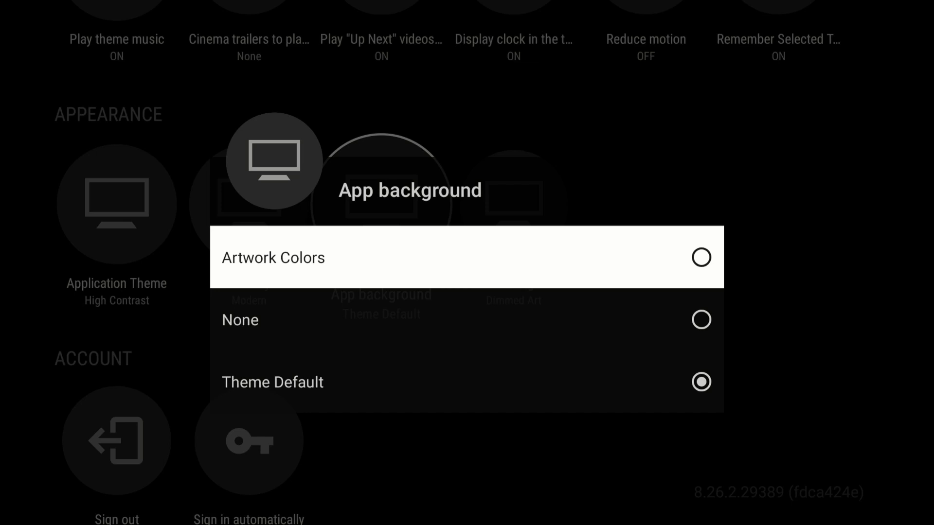
key(Down)
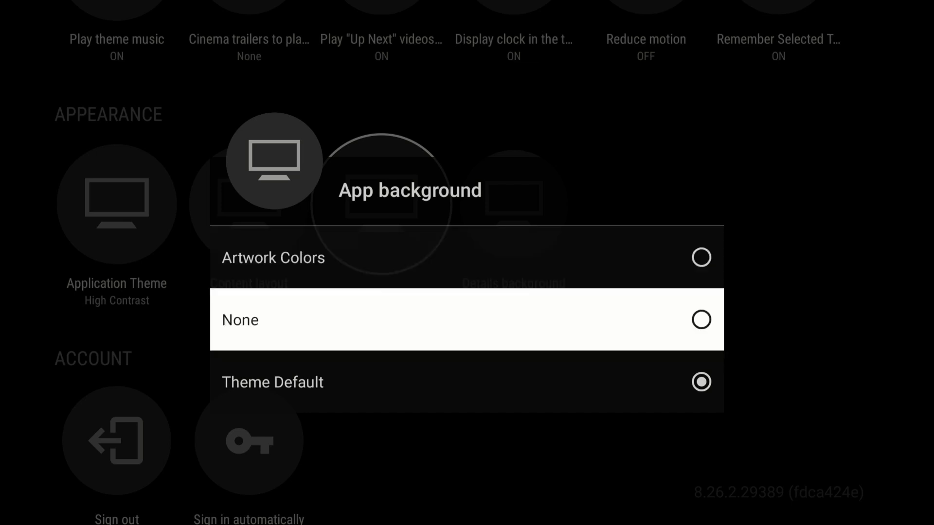
key(Down)
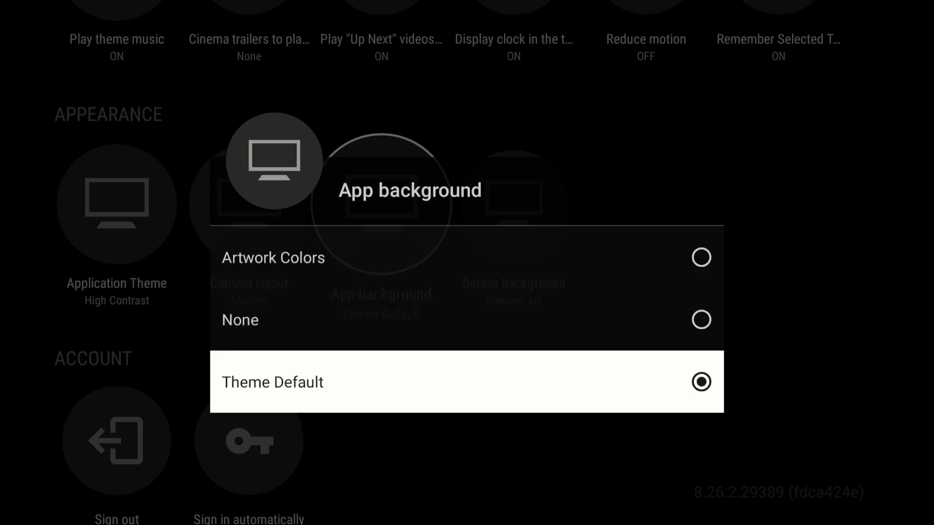
key(Up)
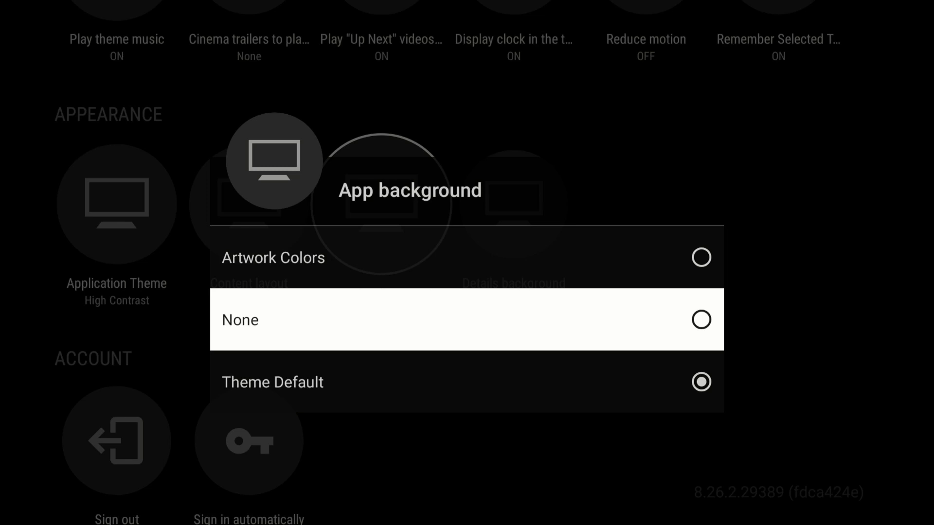
key(Down)
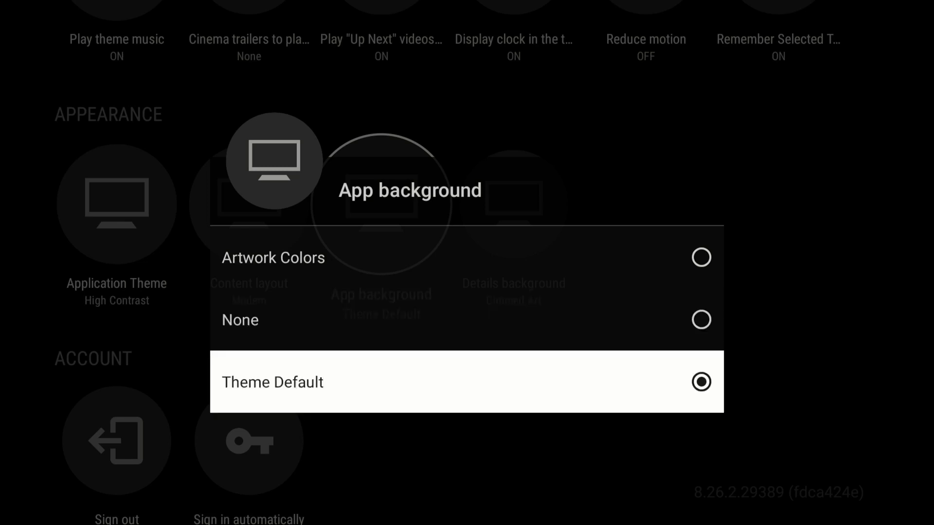
key(Up)
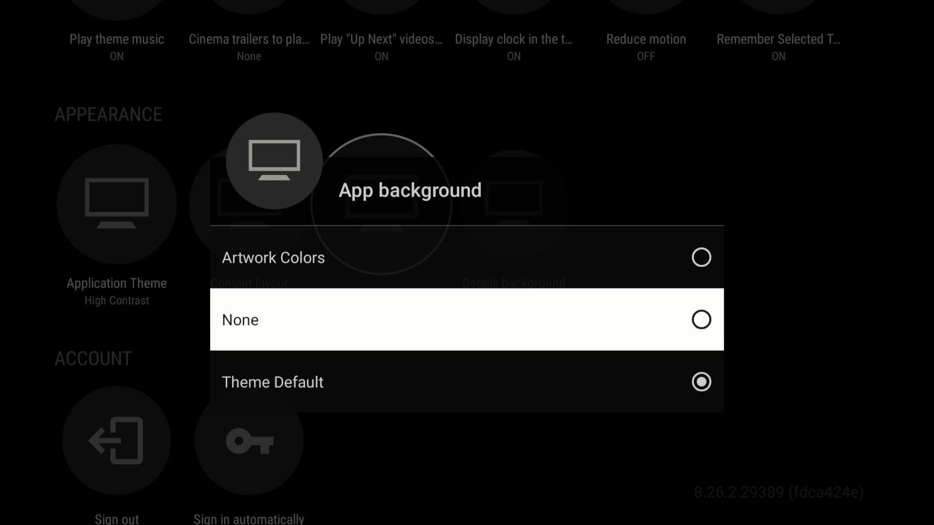
key(Up)
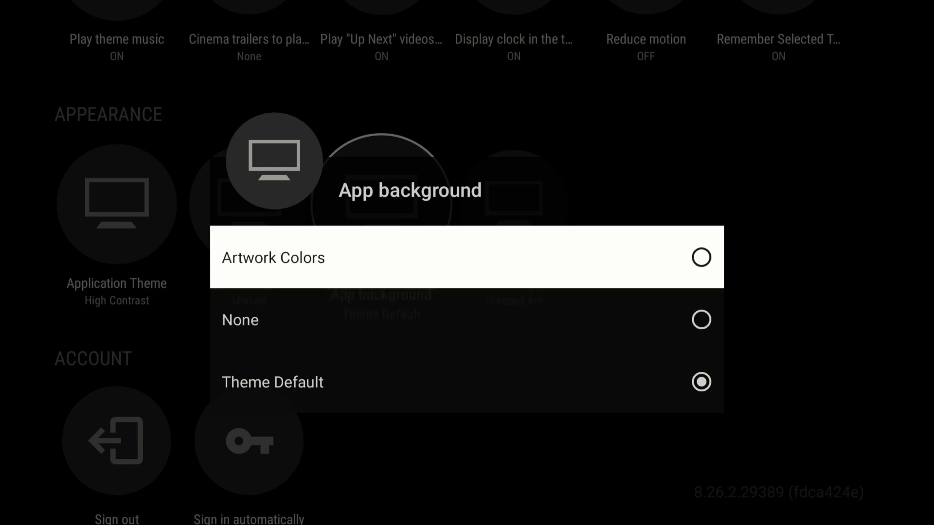
key(Down)
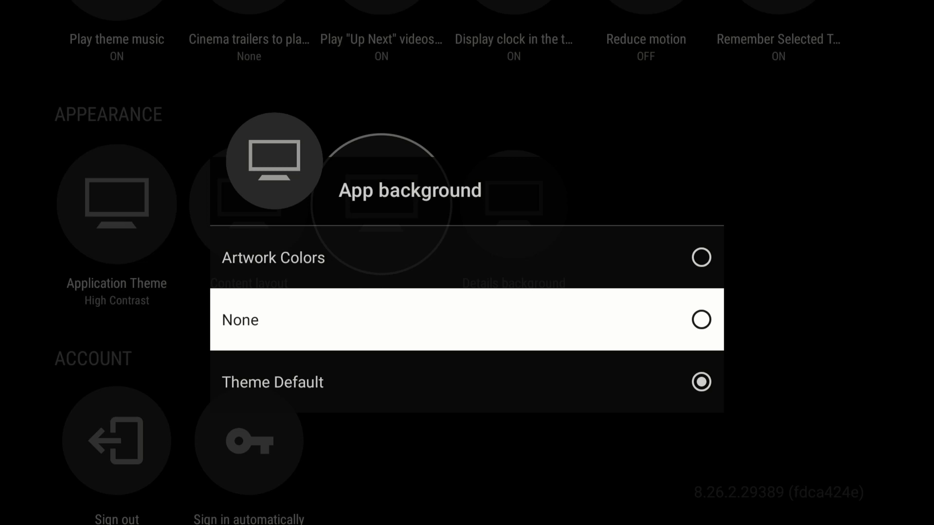
key(Escape)
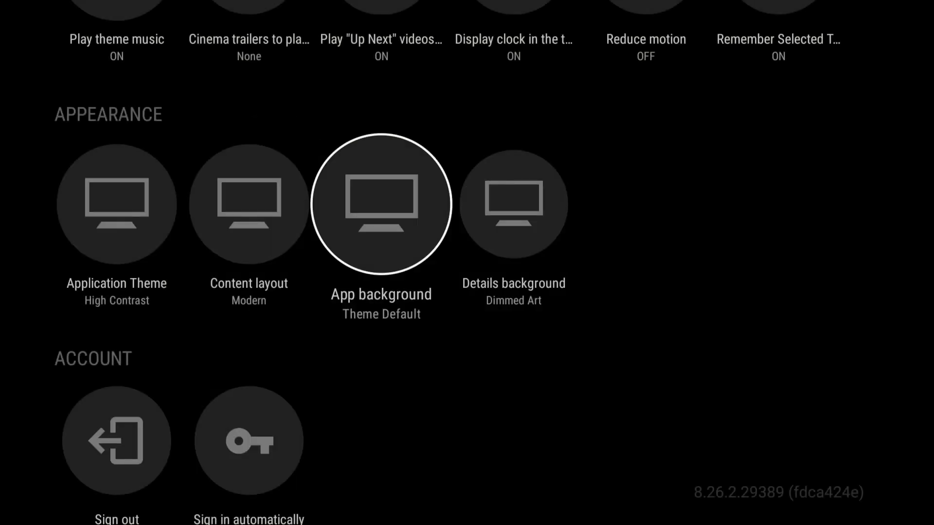
Step: Compare Artwork Colors, Dimmed Art and None, keep Dimmed Art, and return to Spy Kids on home
key(Right)
key(Return)
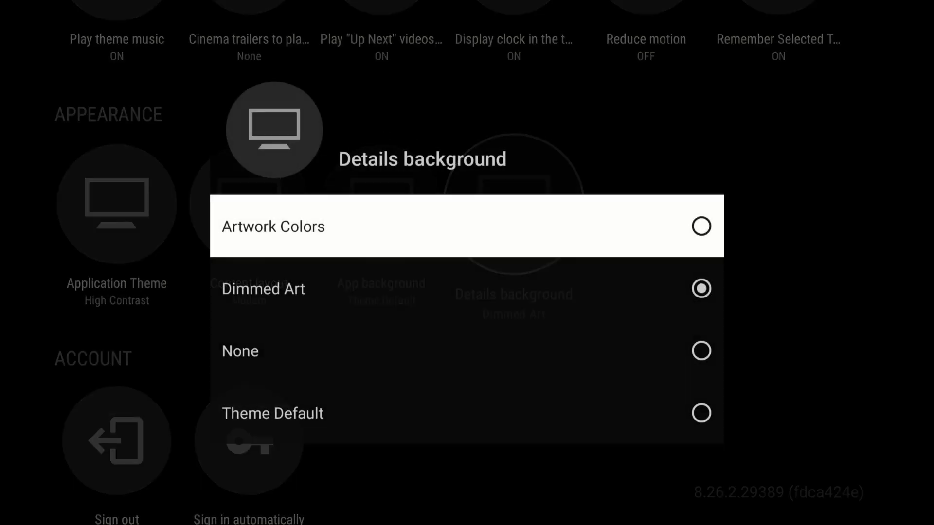
key(Down)
key(Down)
key(Up)
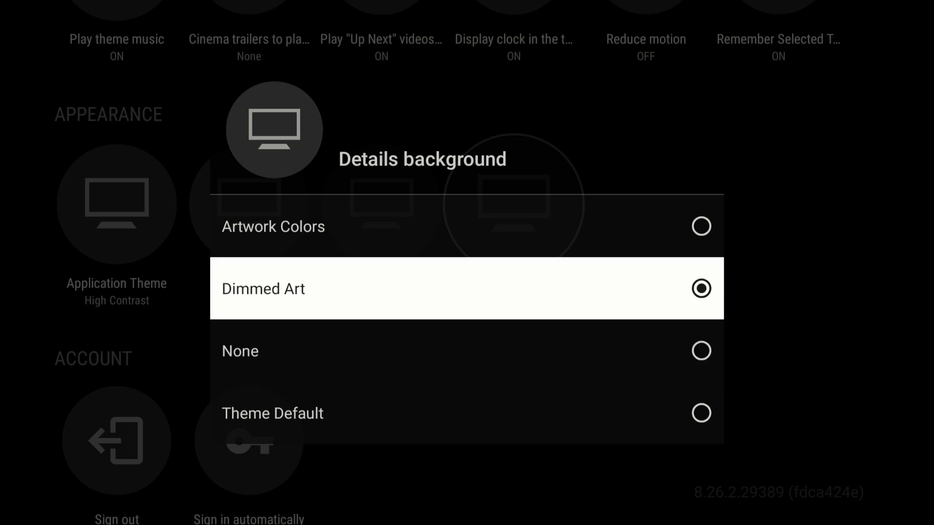
key(Up)
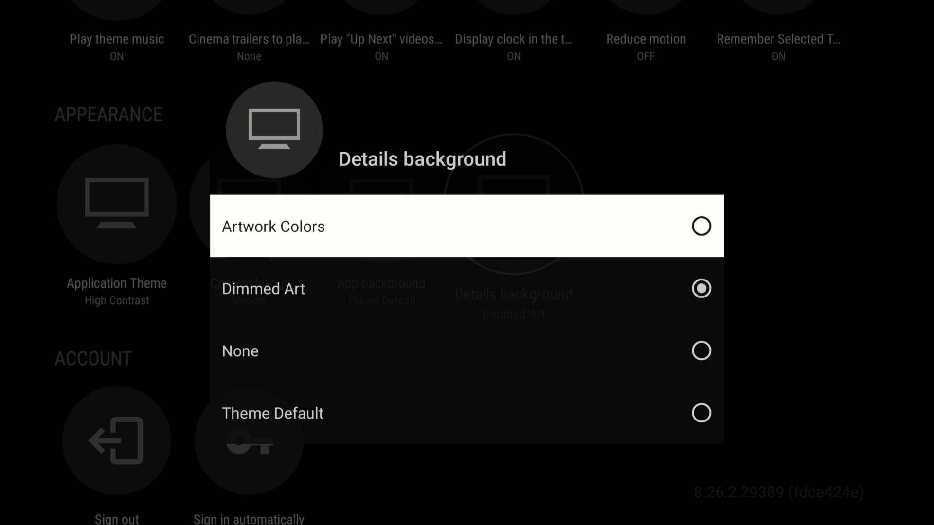
key(Down)
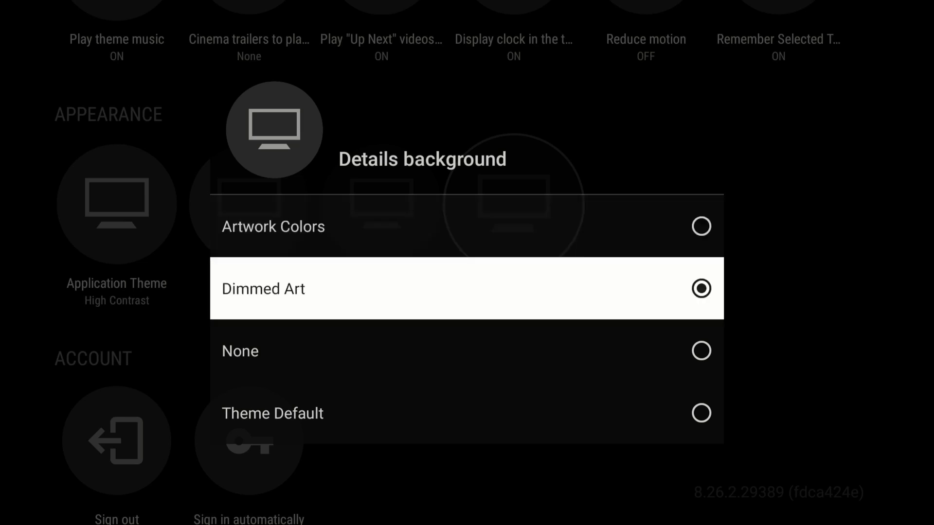
key(Down)
key(Up)
key(Return)
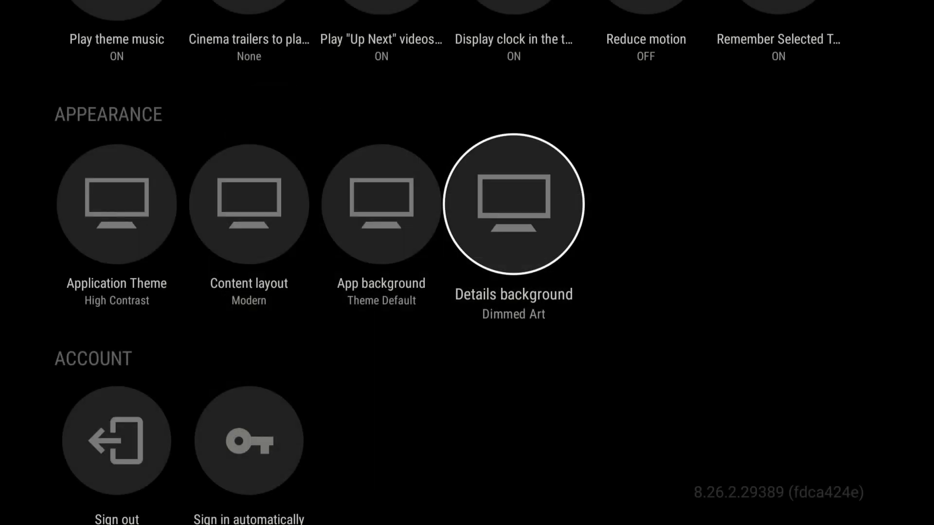
key(Escape)
key(Right)
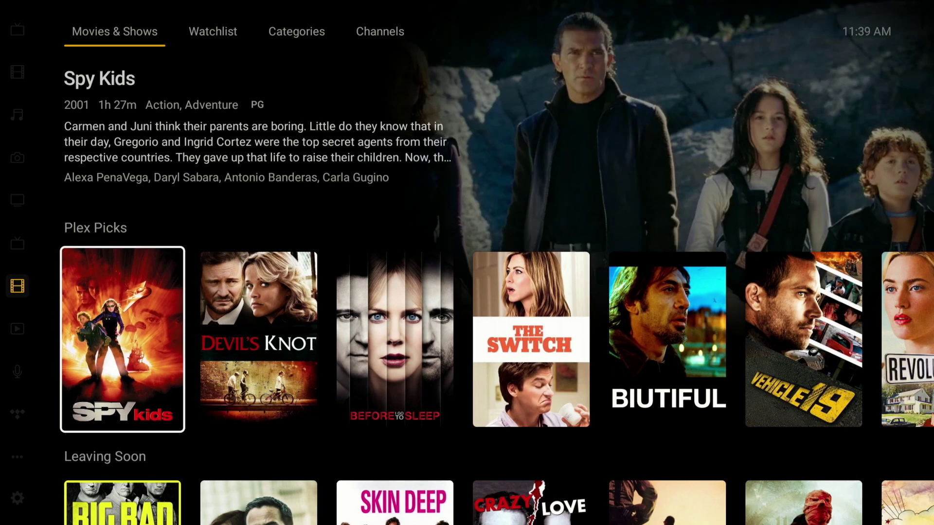
Step: View the Spy Kids details page with dimmed artwork, then reopen Settings from the sidebar
key(Return)
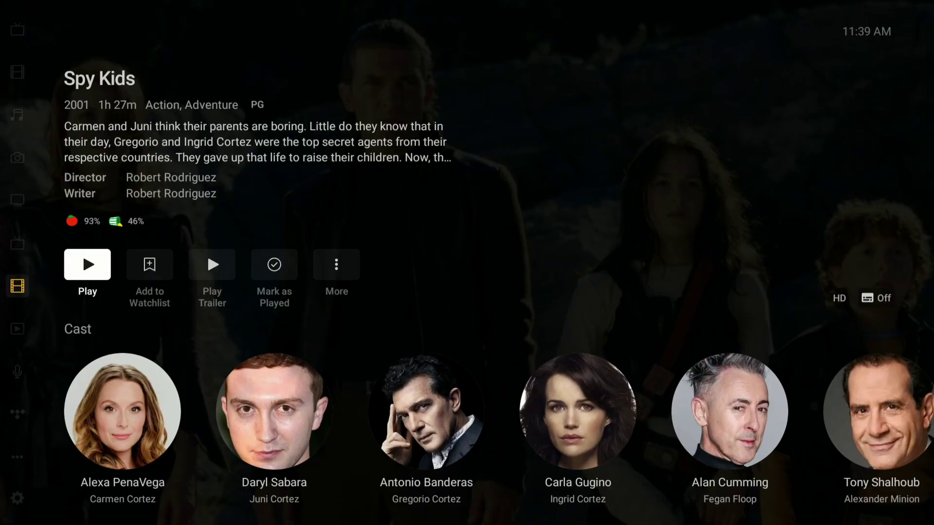
key(Escape)
key(Left)
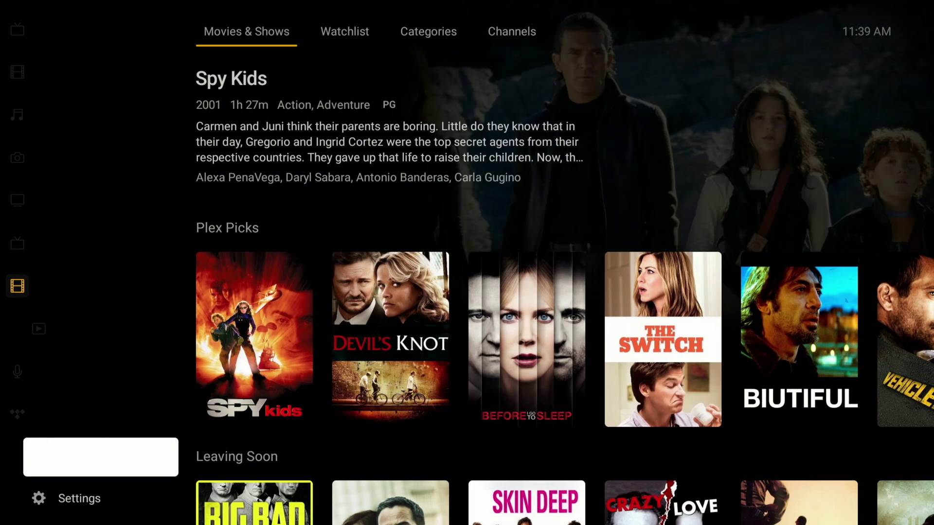
key(Down)
key(Return)
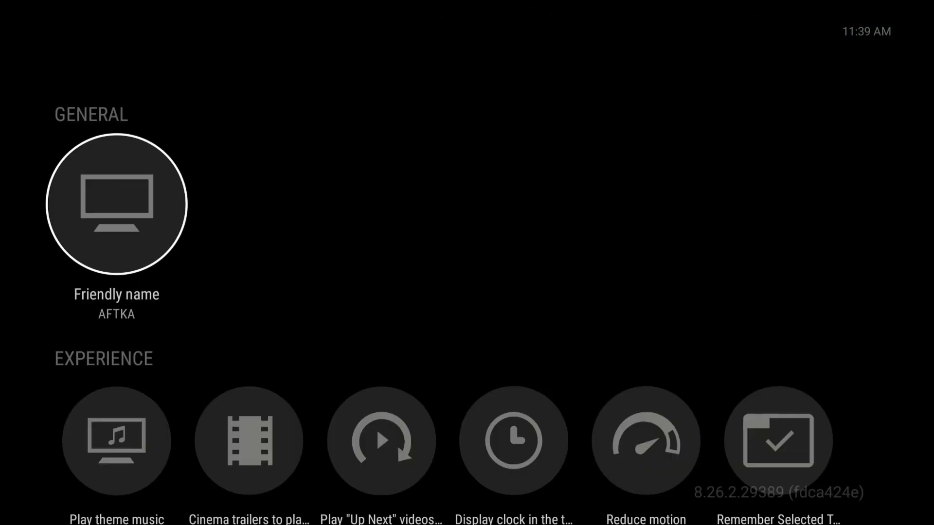
Step: Change the Application Theme to Light, check the Content layout and App background tiles, and go home
key(Down)
key(Down)
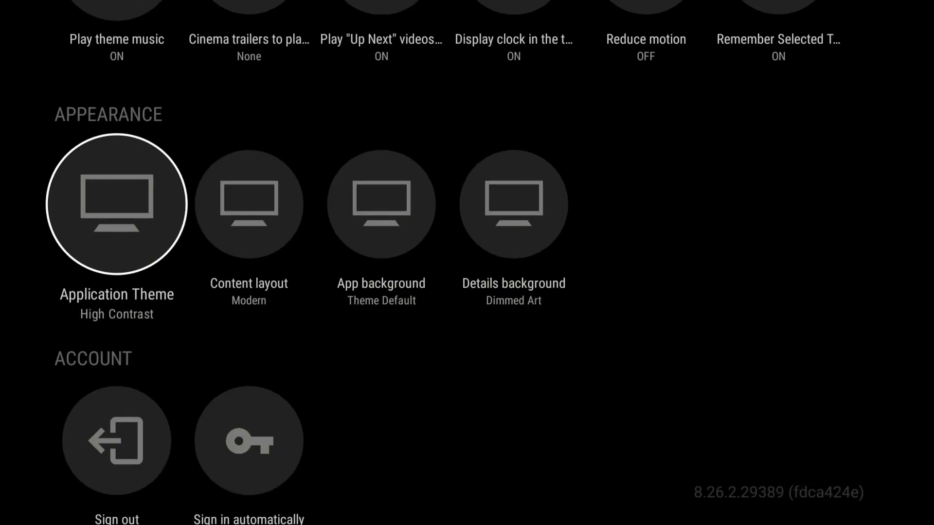
key(Right)
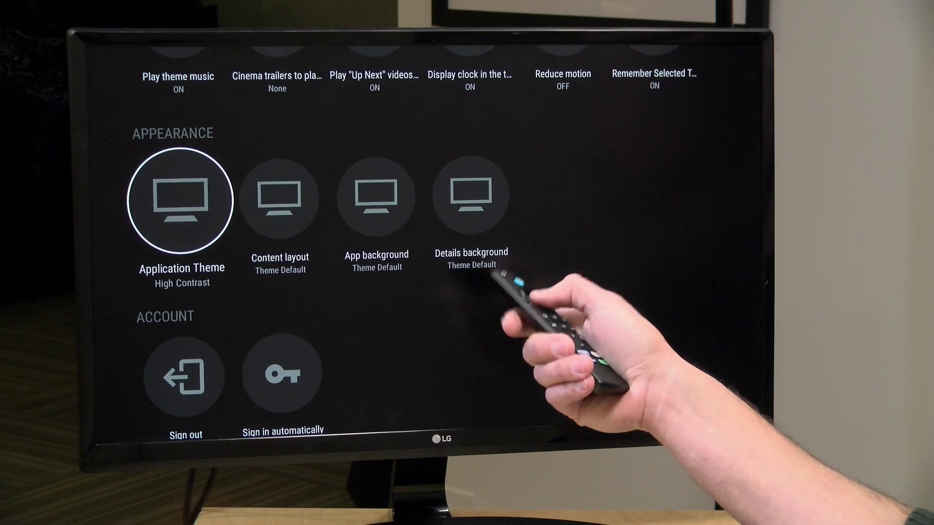
key(Return)
key(Down)
key(Down)
key(Down)
key(Escape)
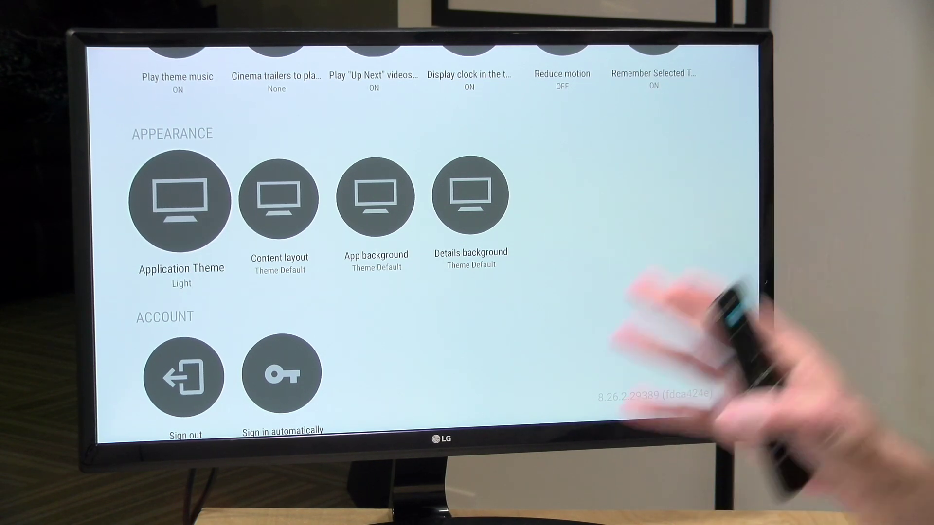
key(Right)
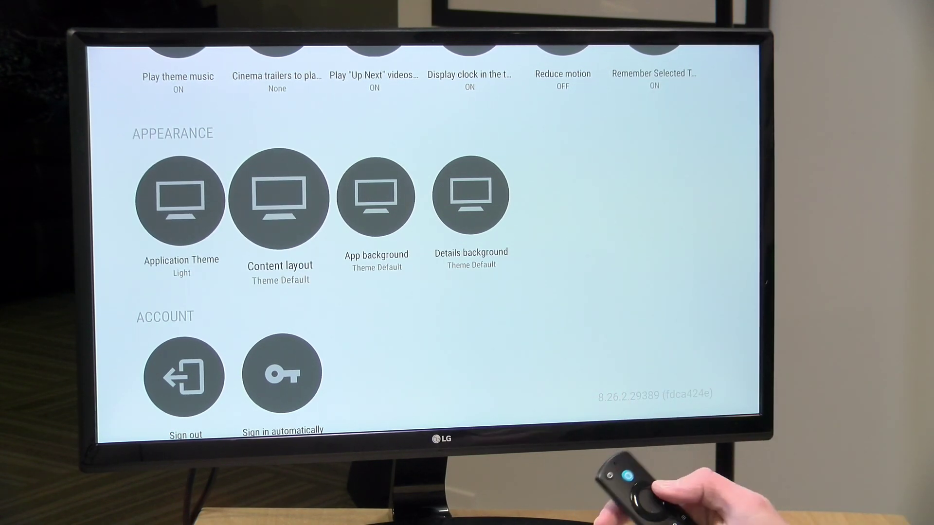
key(Right)
key(Right)
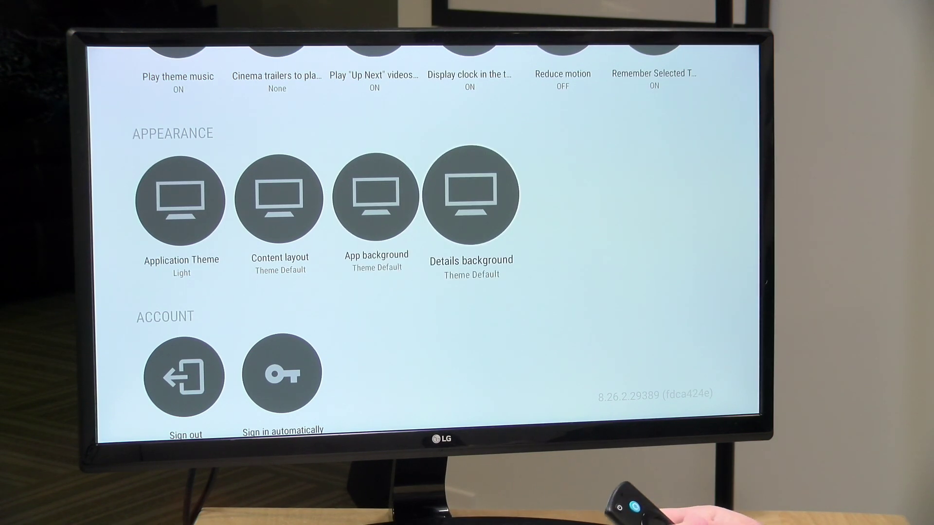
key(Left)
key(Left)
key(Left)
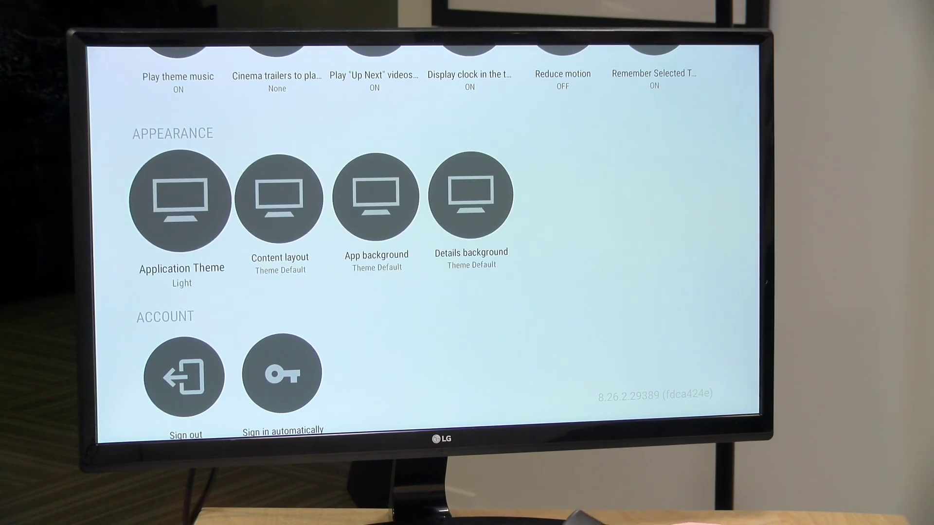
key(Escape)
key(Right)
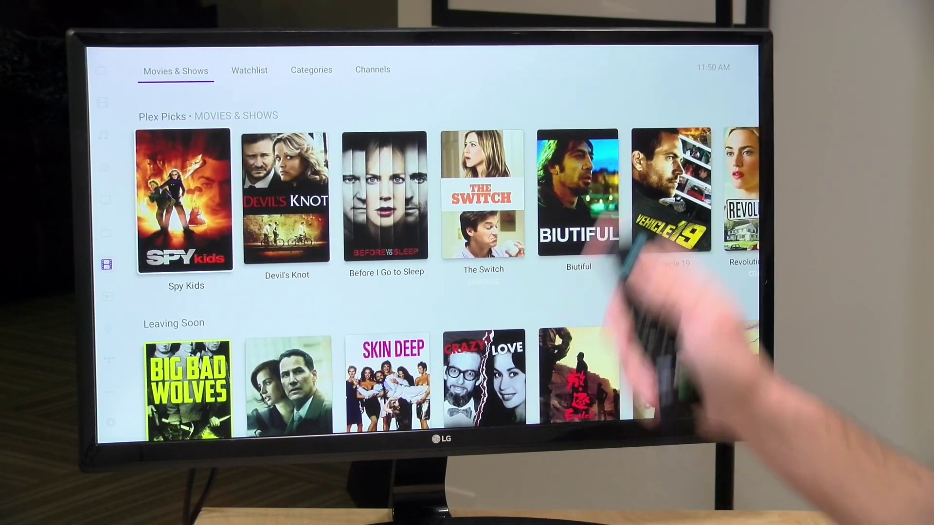
key(Right)
key(Left)
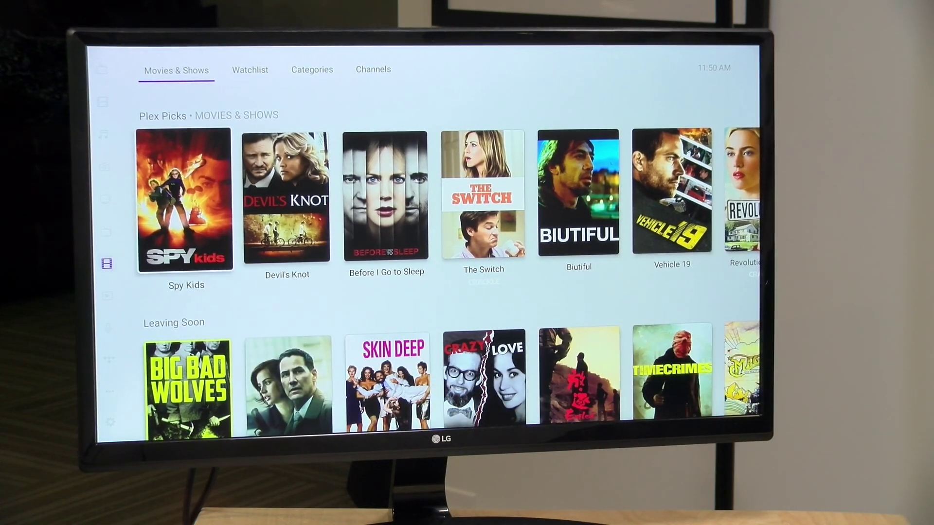
key(Return)
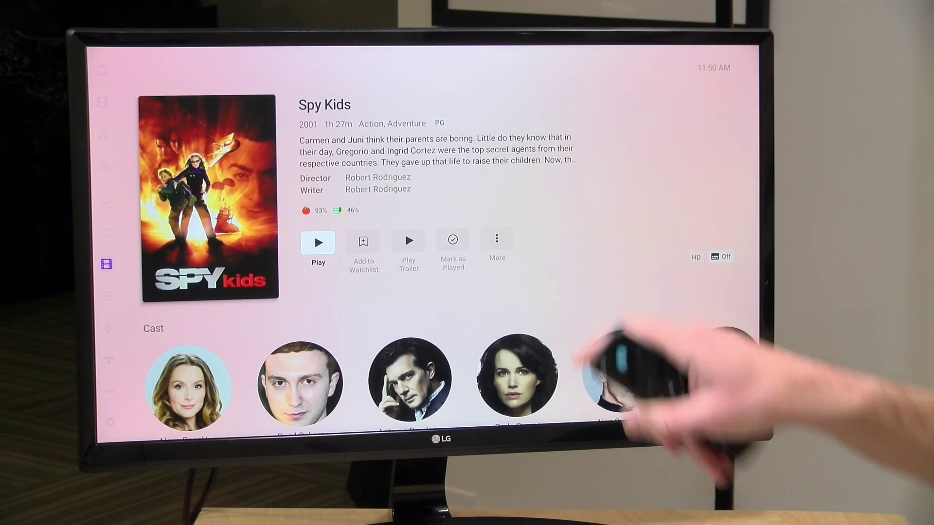
key(Escape)
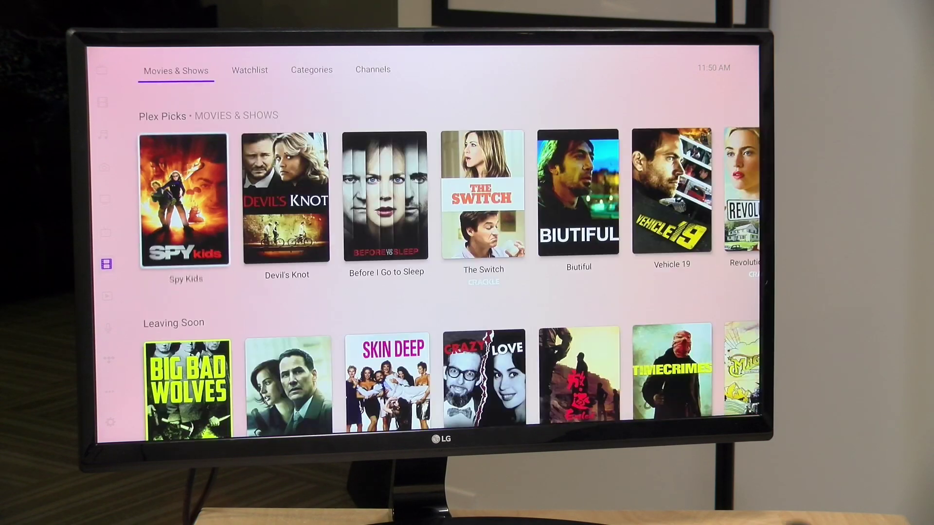
key(Right)
key(Right)
key(Right)
key(Right)
key(Right)
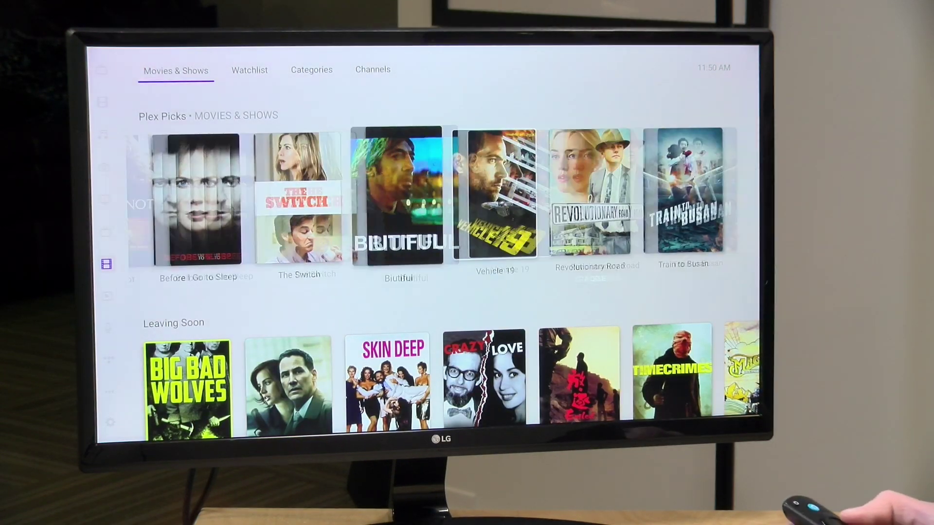
key(Right)
key(Return)
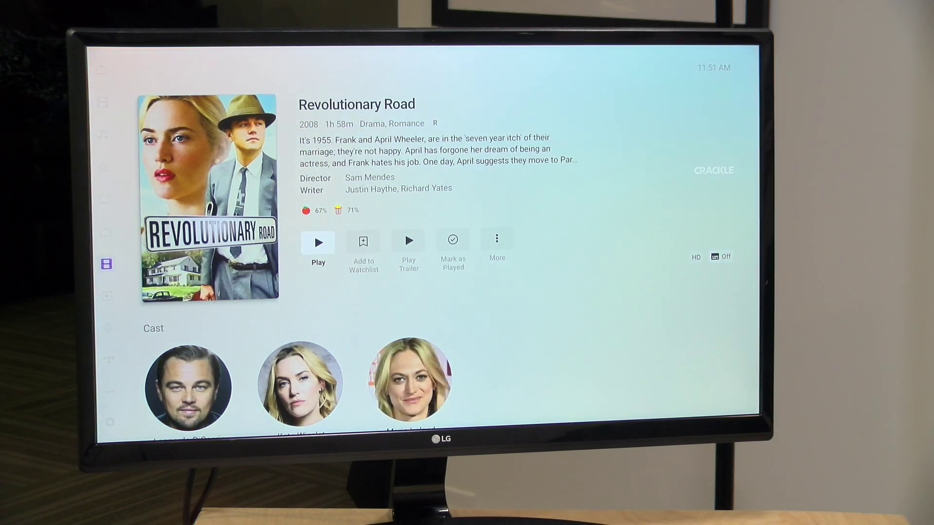
key(Escape)
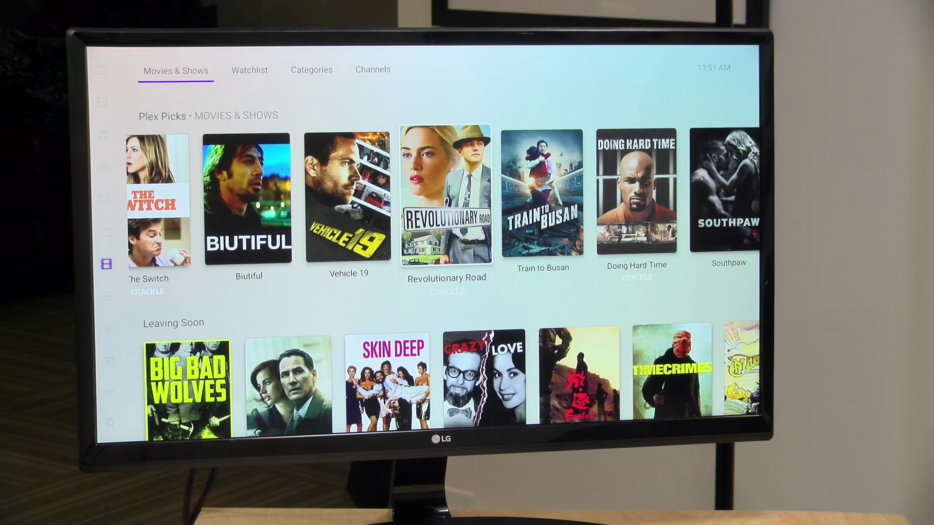